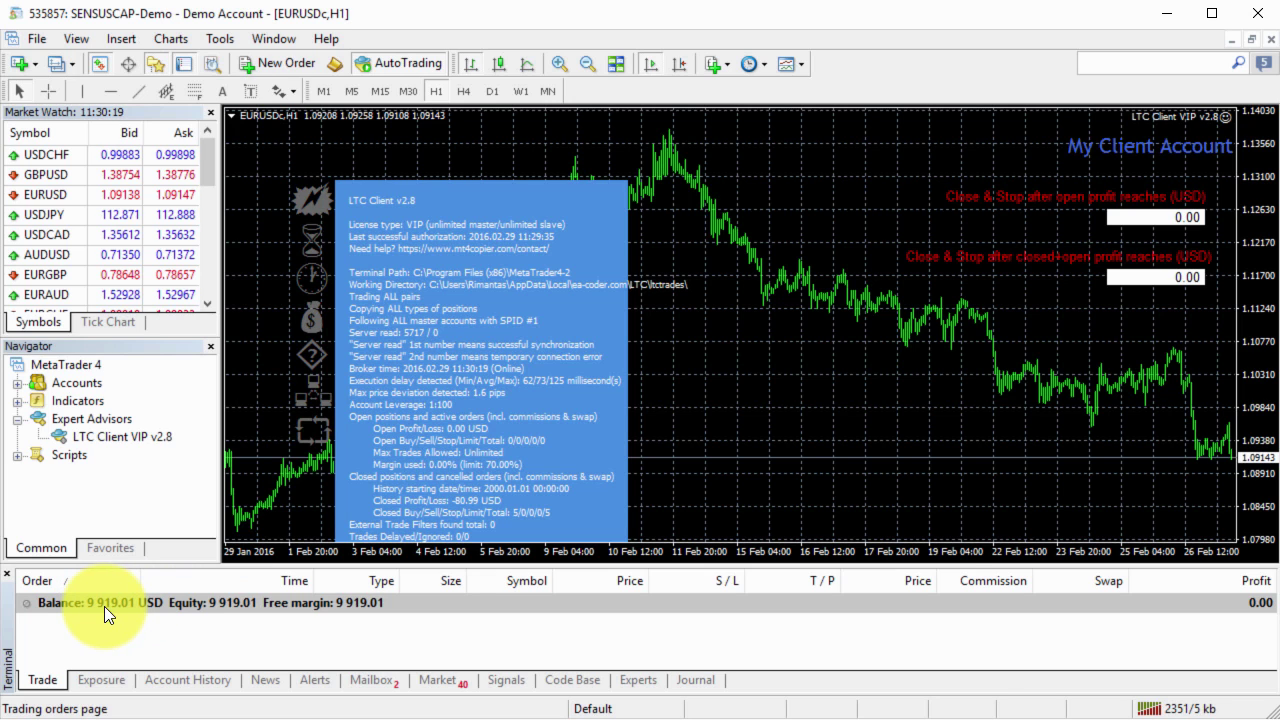
Open the inputs of the LTC Client VIP v2.8 expert on the EURUSDc chart and locate the AccountSizeClient setting.
right_click(722, 372)
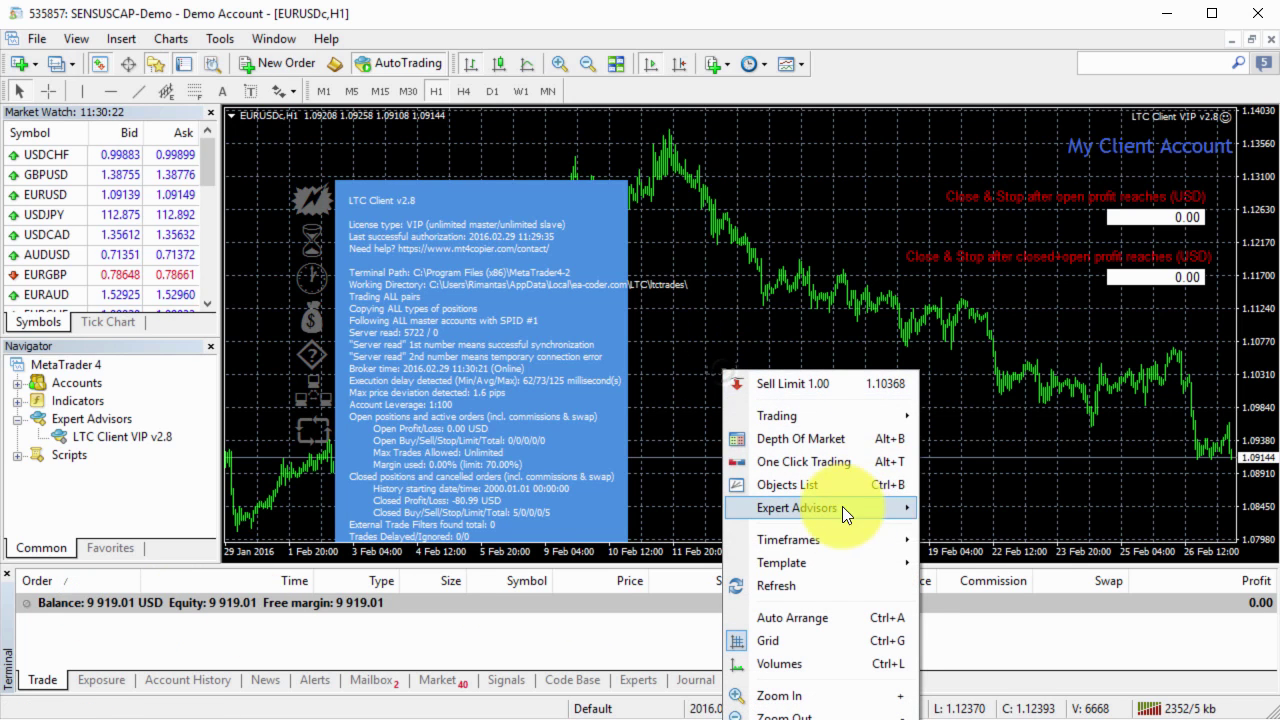
mouse_move(842, 507)
left_click(957, 511)
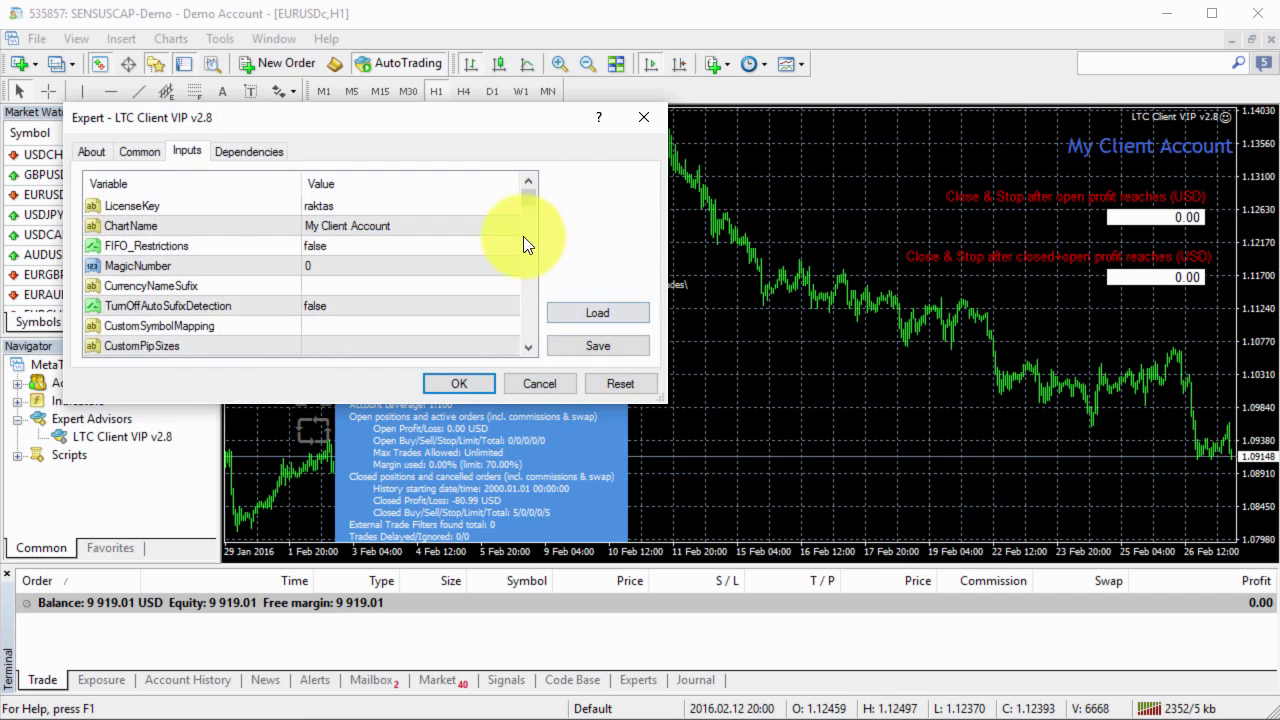
scroll(530, 285, "down", 2)
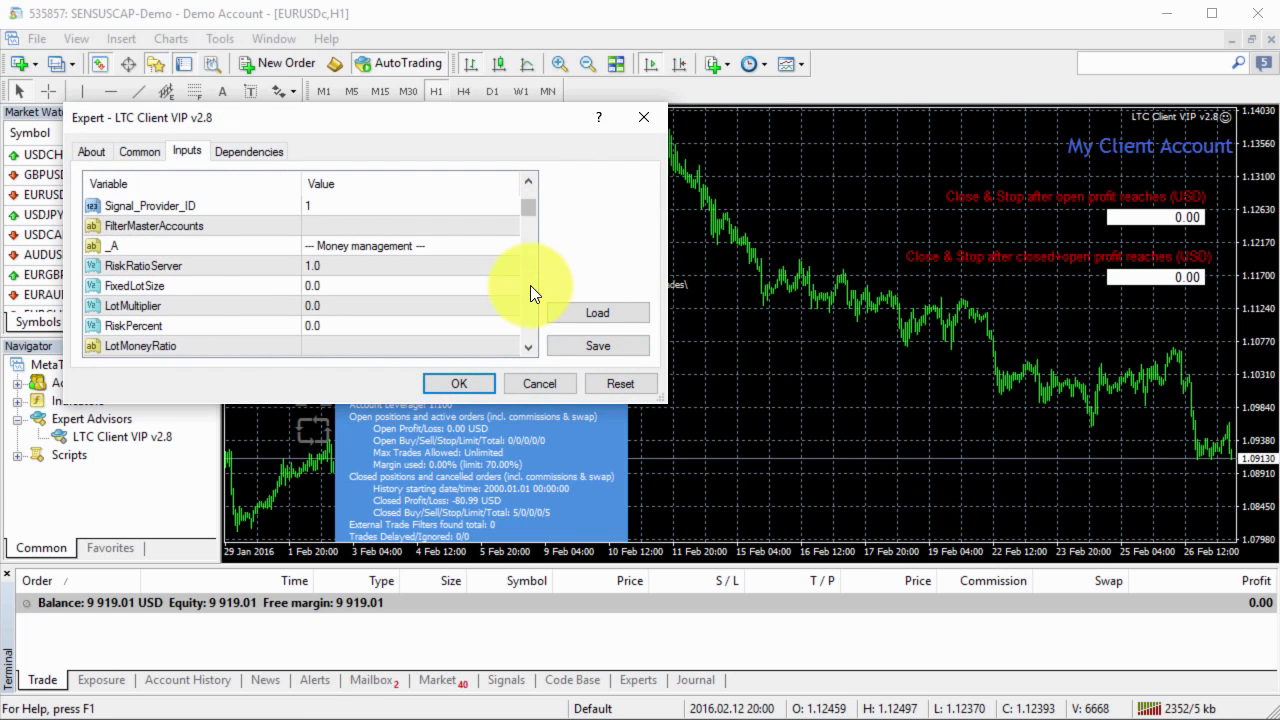
scroll(399, 262, "down", 3)
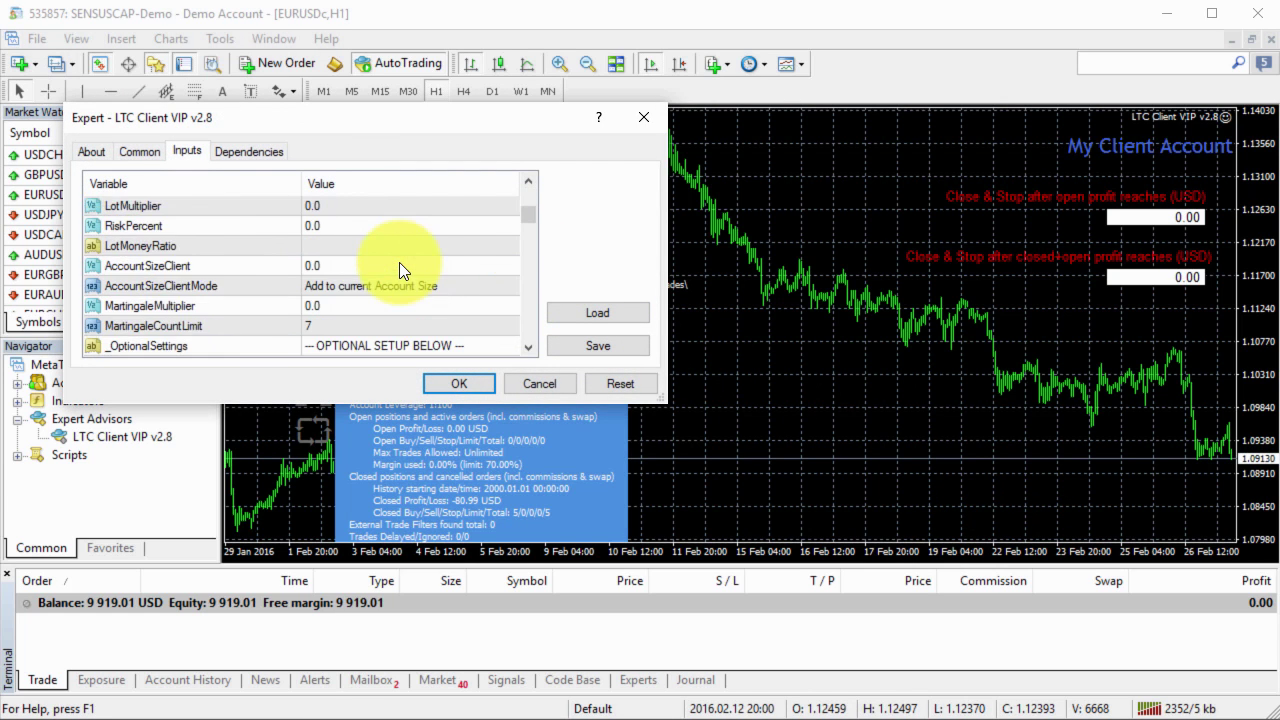
left_click(360, 226)
scroll(362, 230, "up", 1)
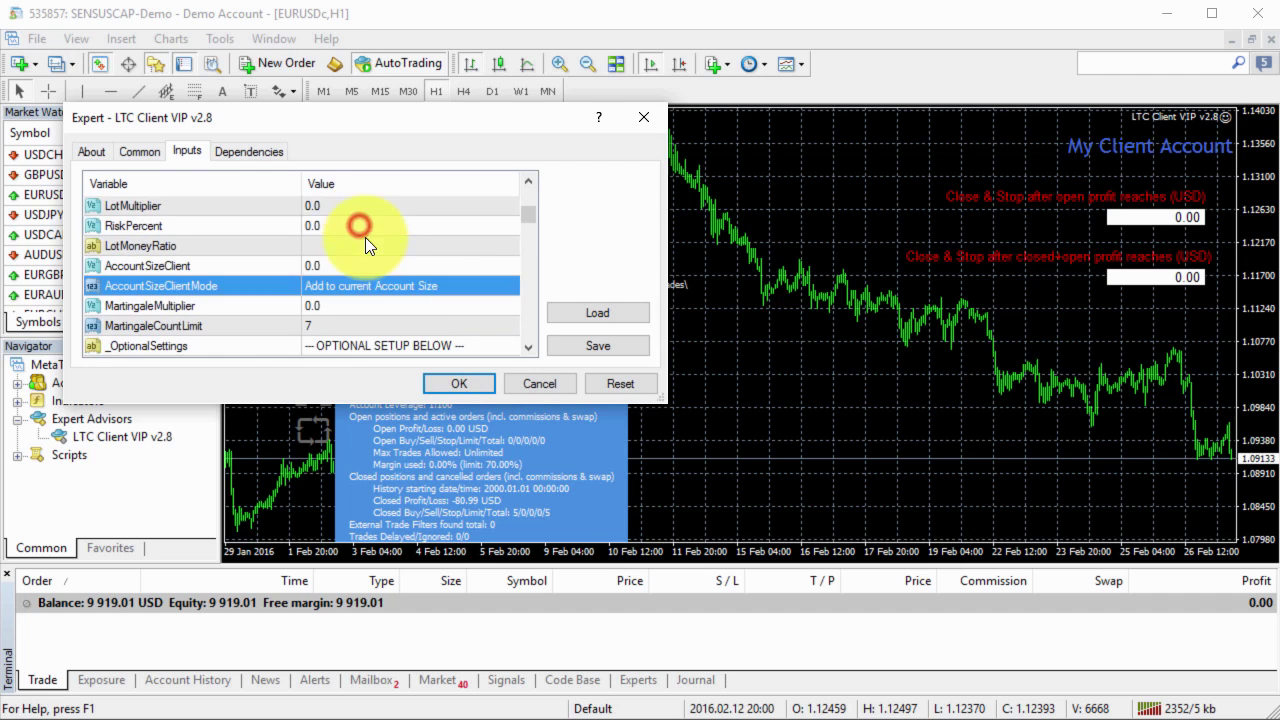
left_click(256, 264)
left_click(266, 279)
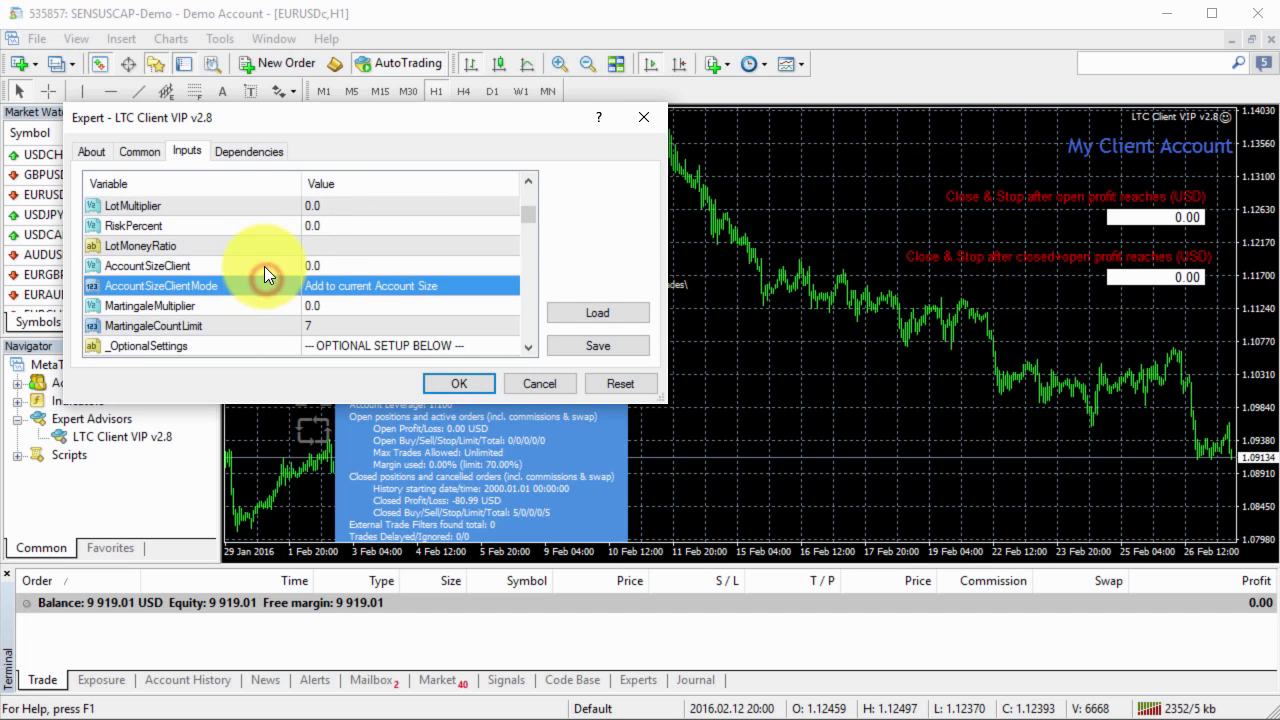
left_click(264, 266)
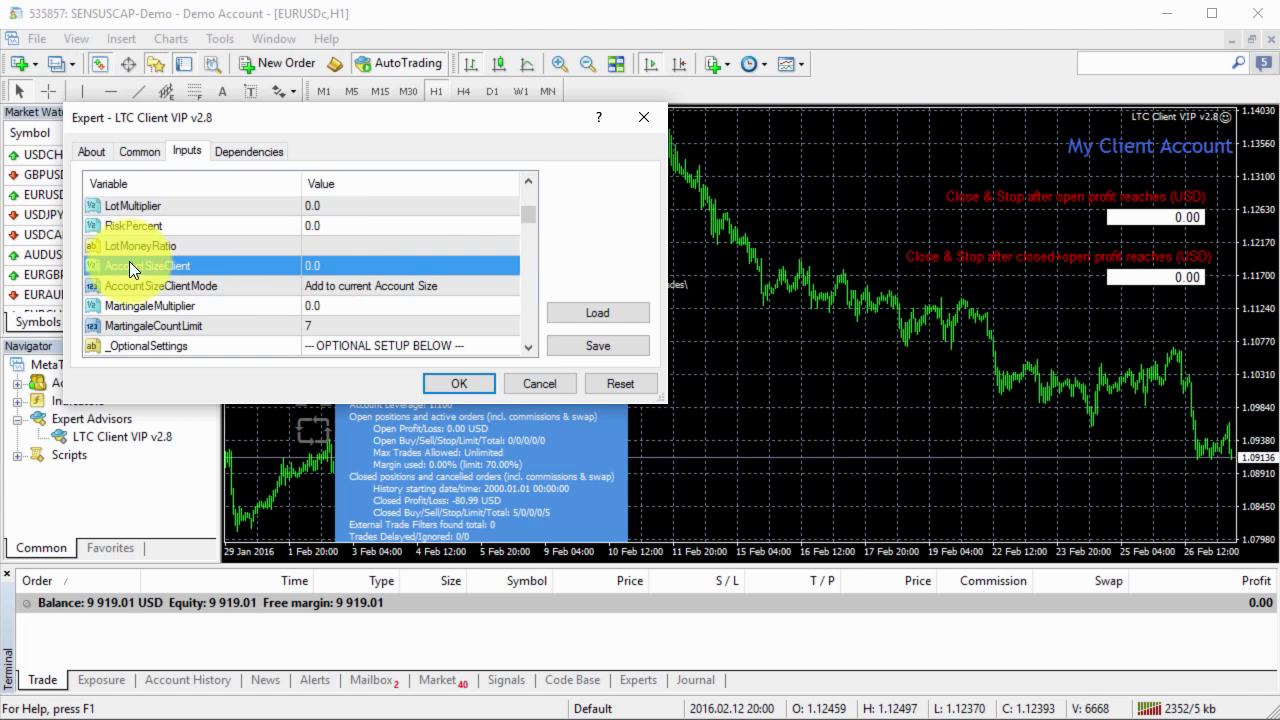
Set AccountSizeClientMode to "Replace current Account Size".
left_click(230, 284)
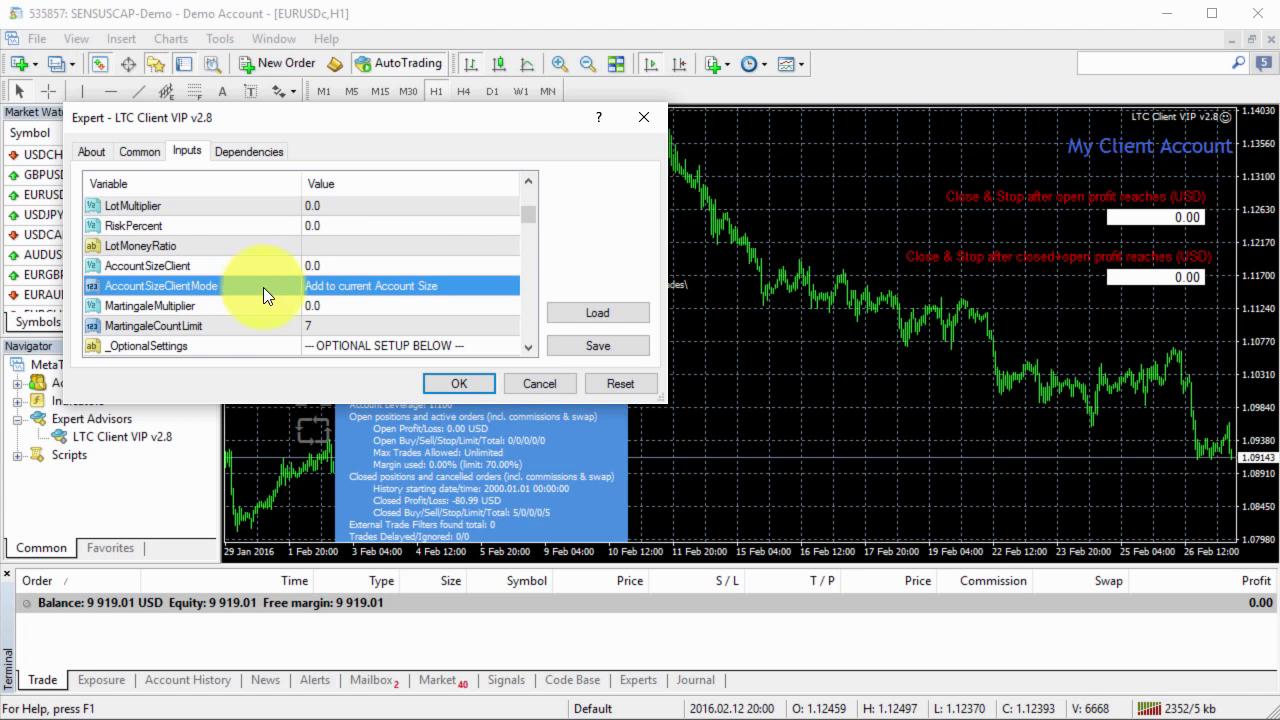
left_click(451, 287)
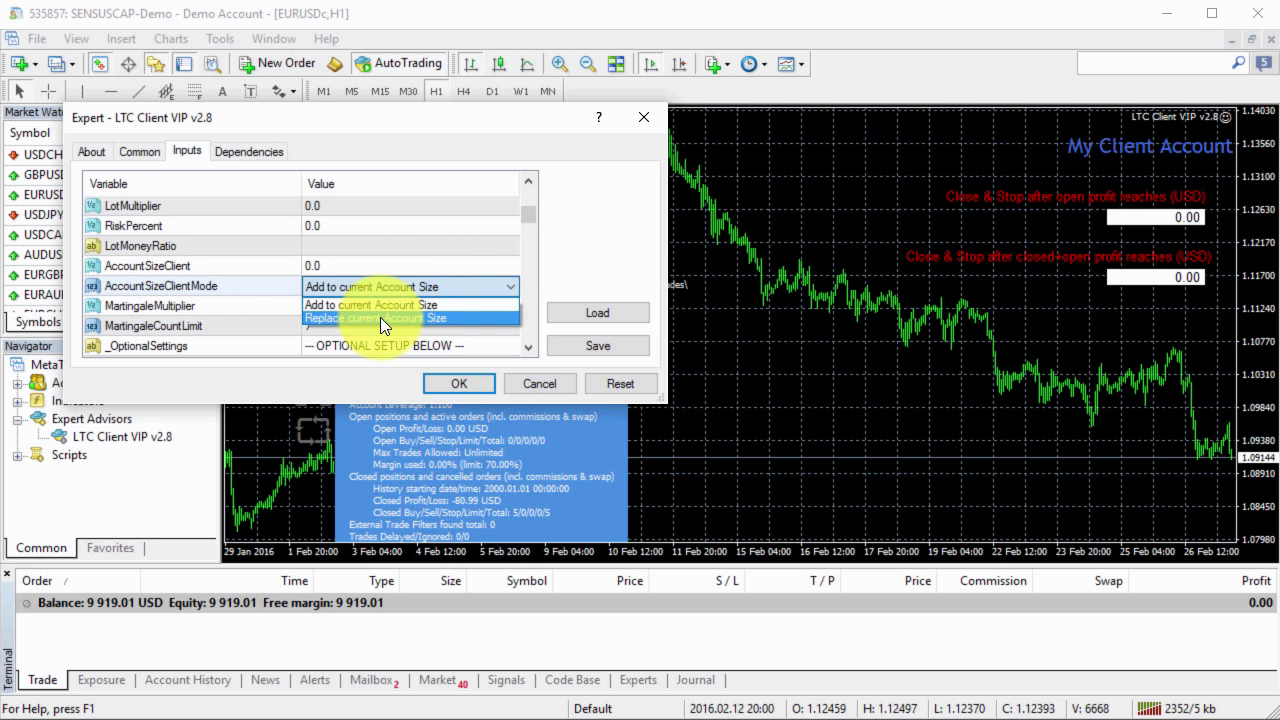
left_click(455, 289)
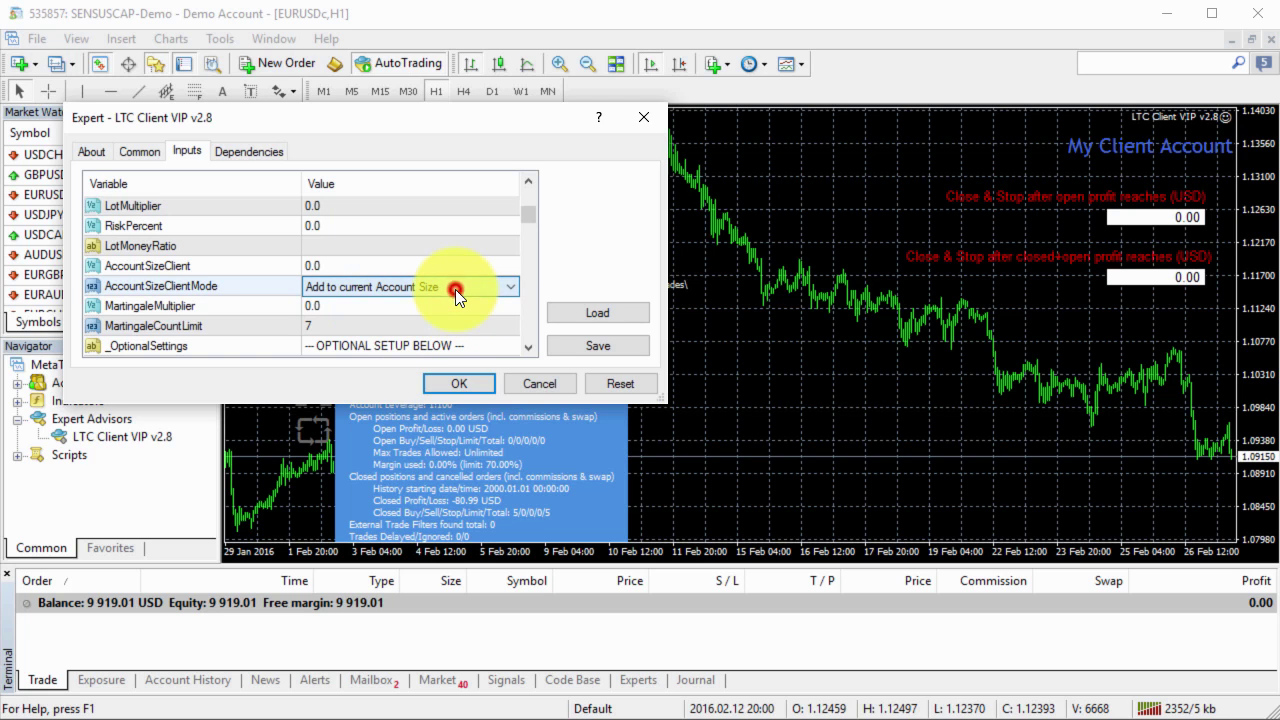
left_click(455, 287)
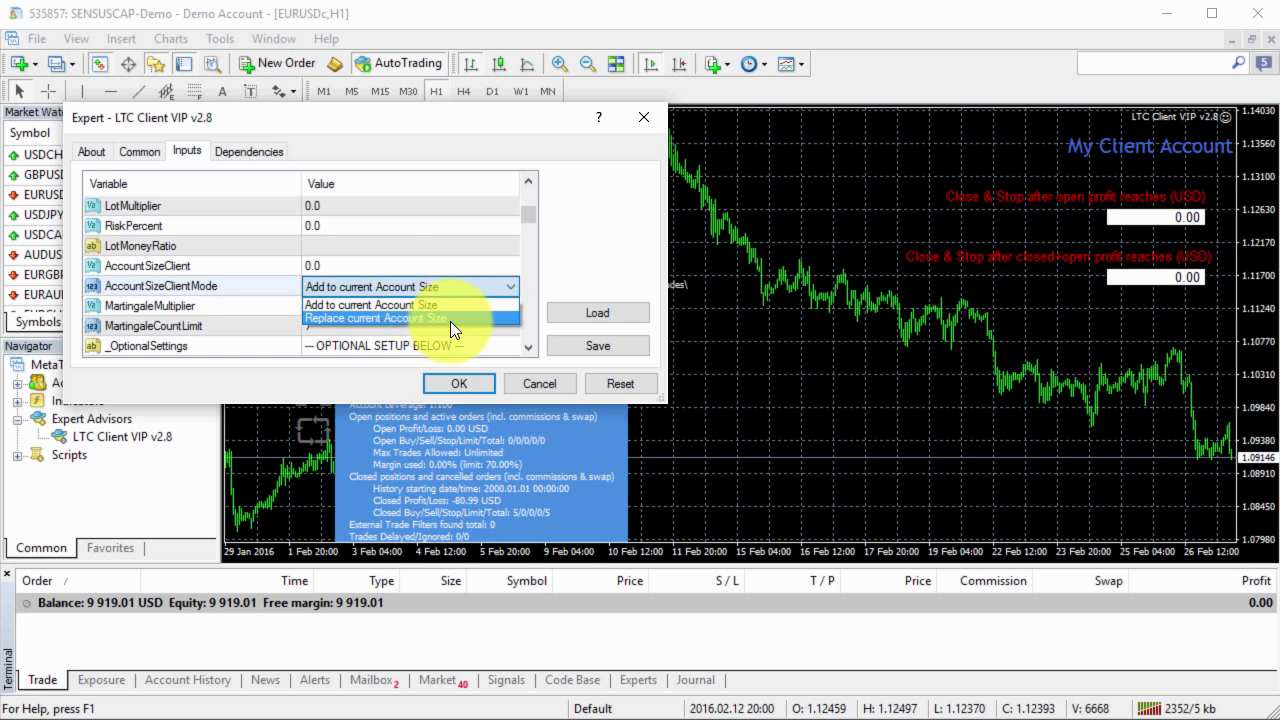
left_click(464, 318)
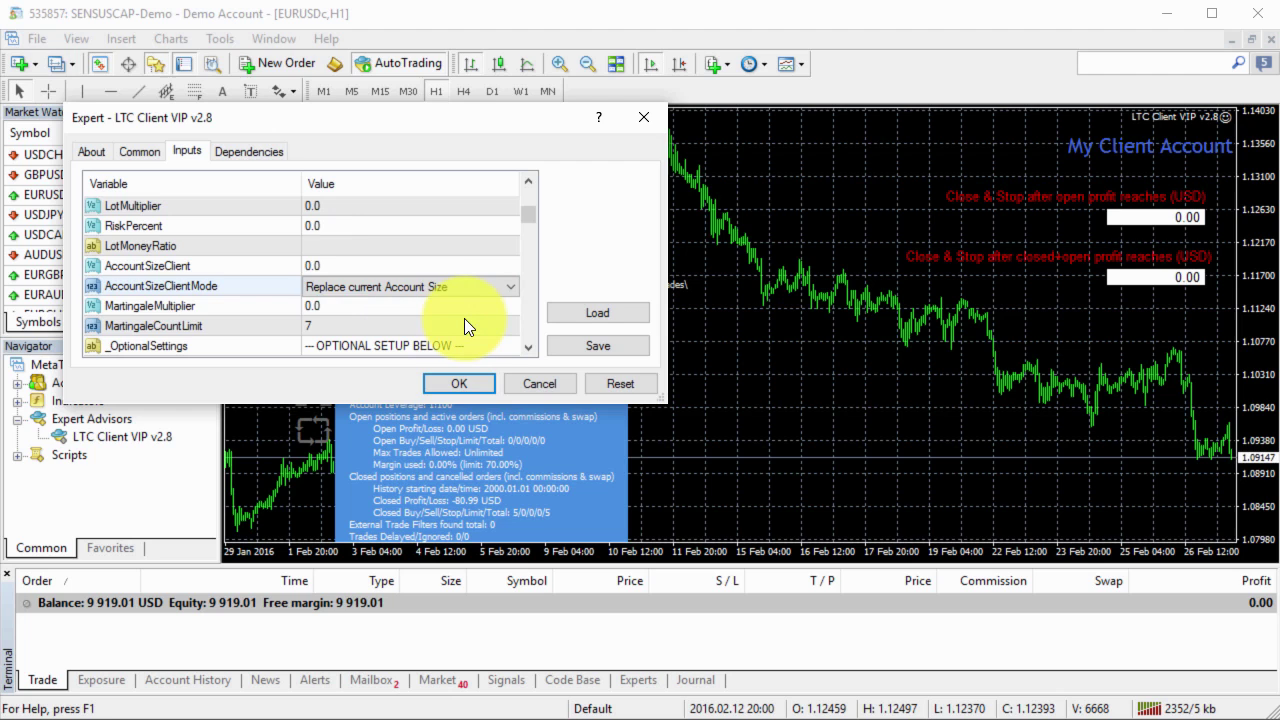
Set AccountSizeClient to 1000 and apply the expert's input settings.
left_click(350, 265)
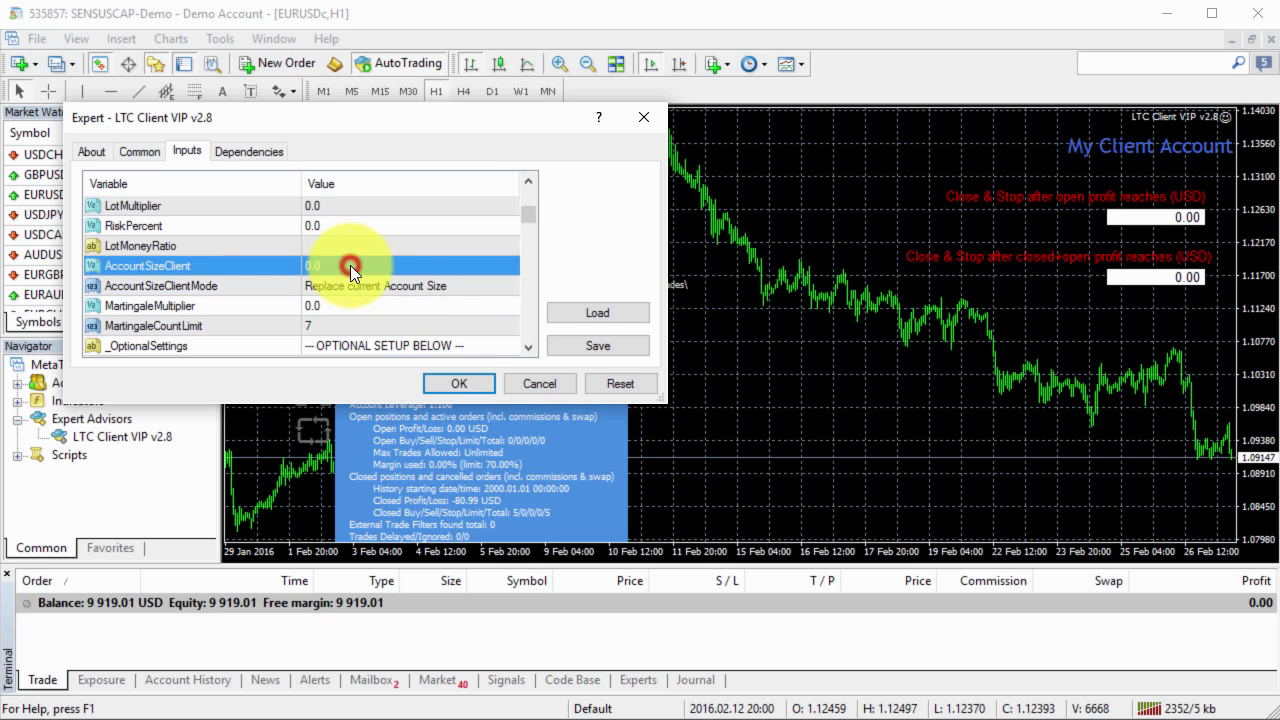
scroll(350, 265, "up", 1)
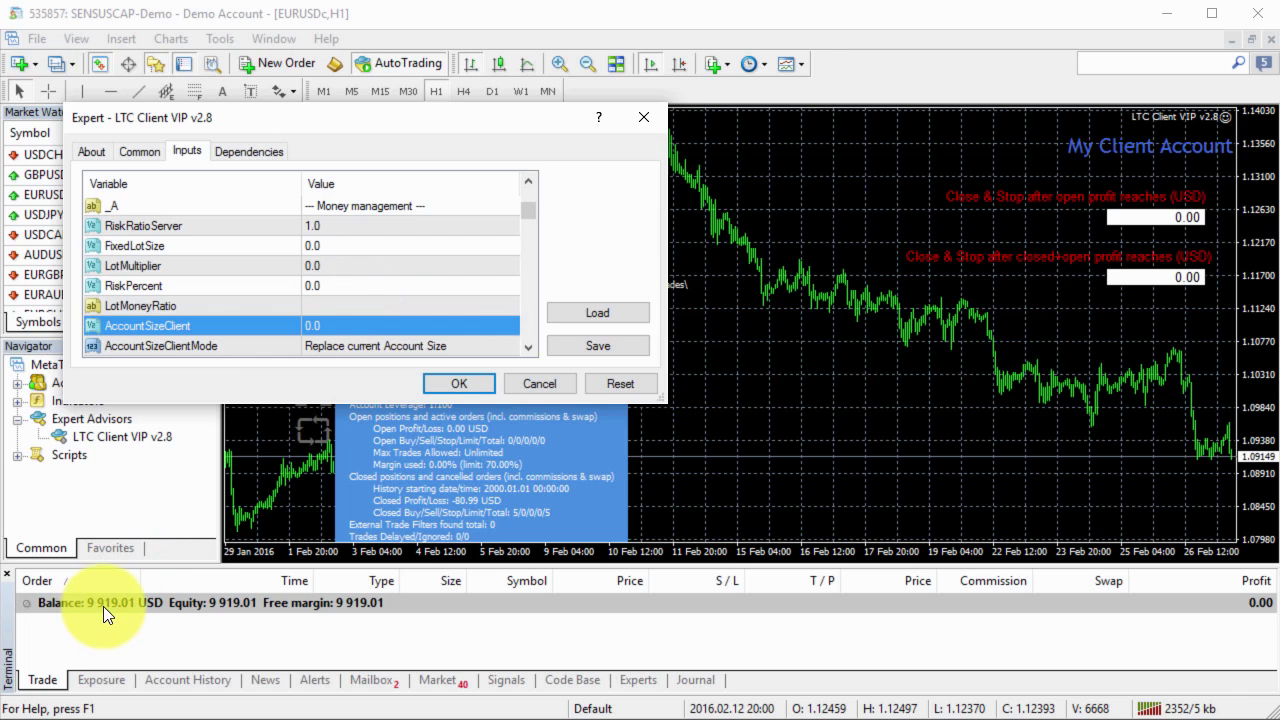
left_click(348, 326)
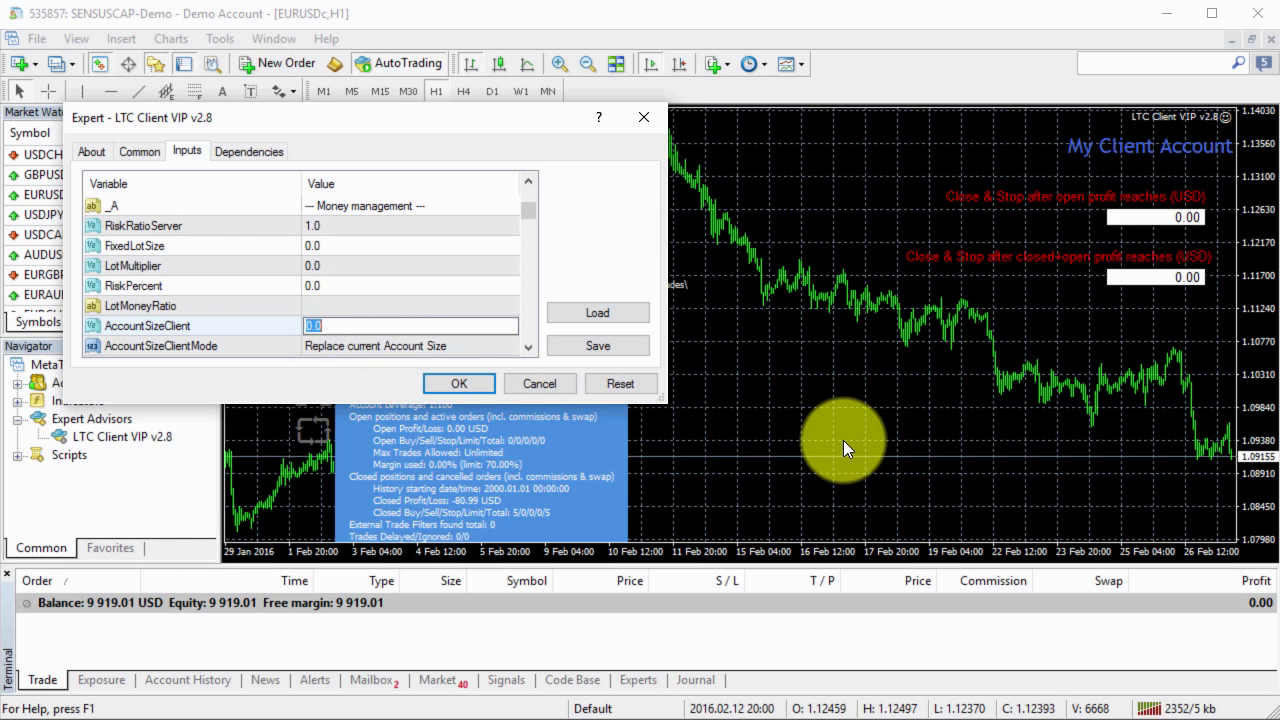
type("1000")
key("Return")
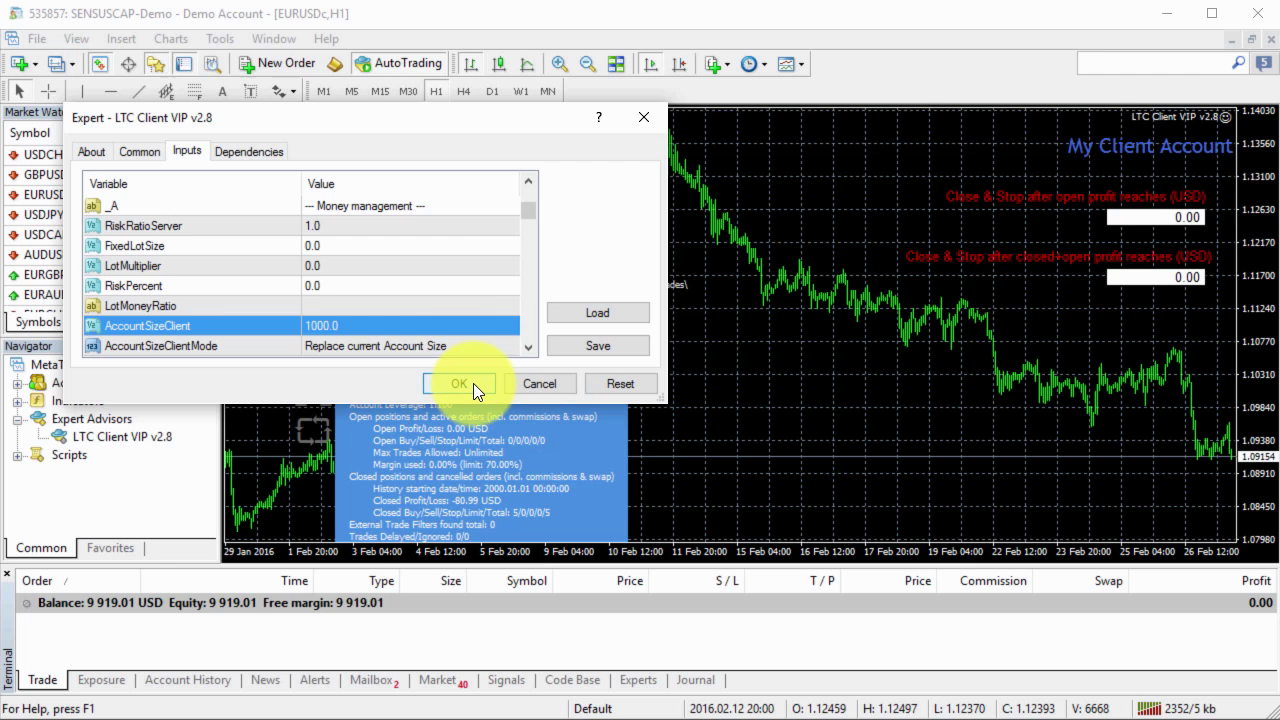
left_click(360, 226)
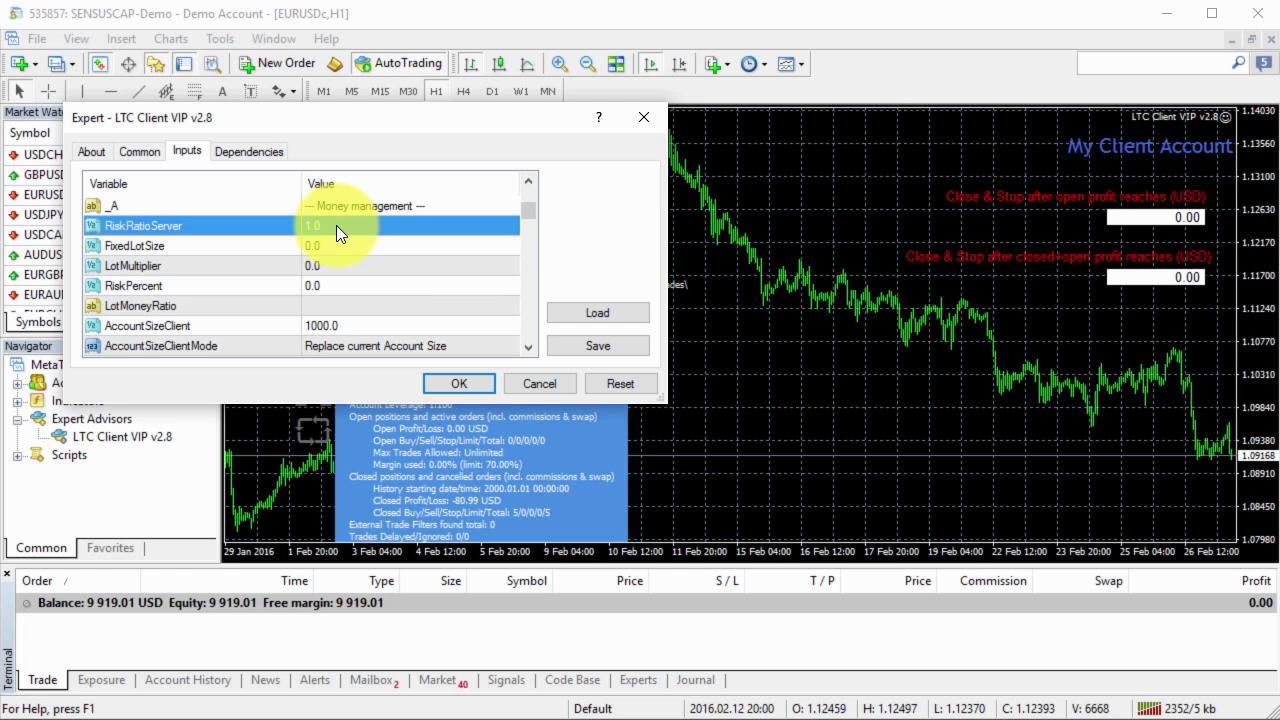
left_click(352, 327)
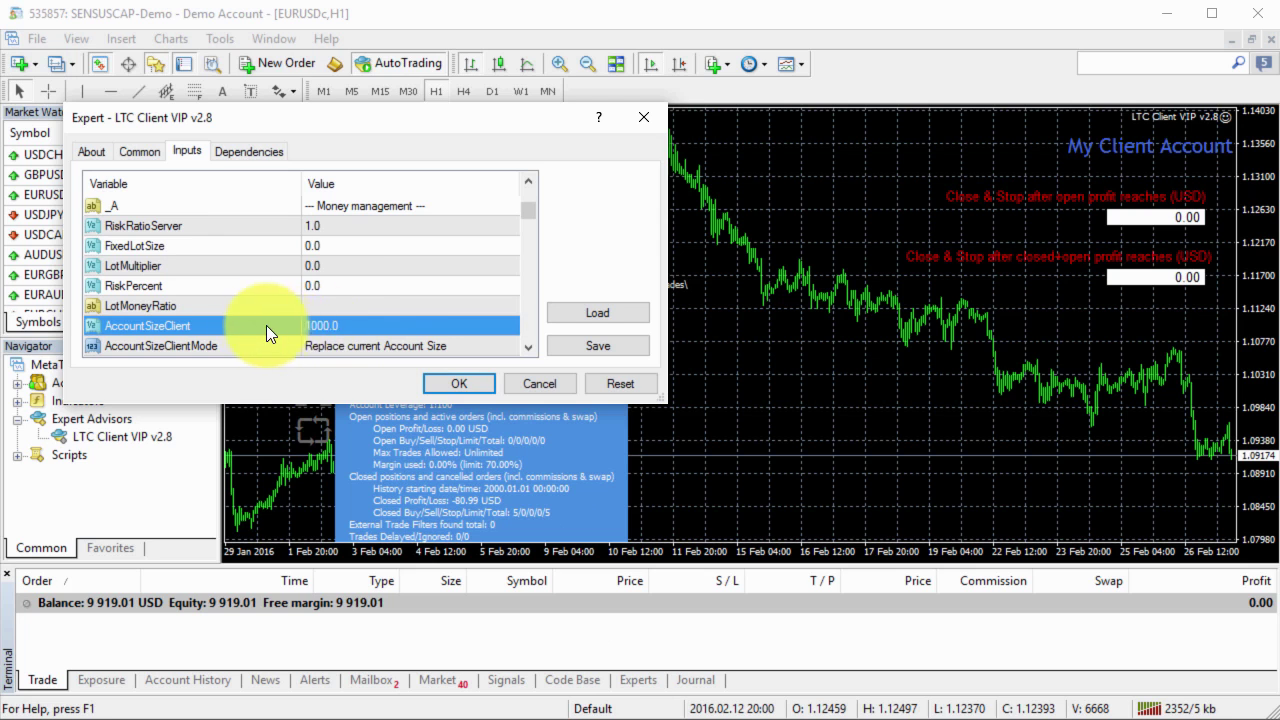
left_click(473, 386)
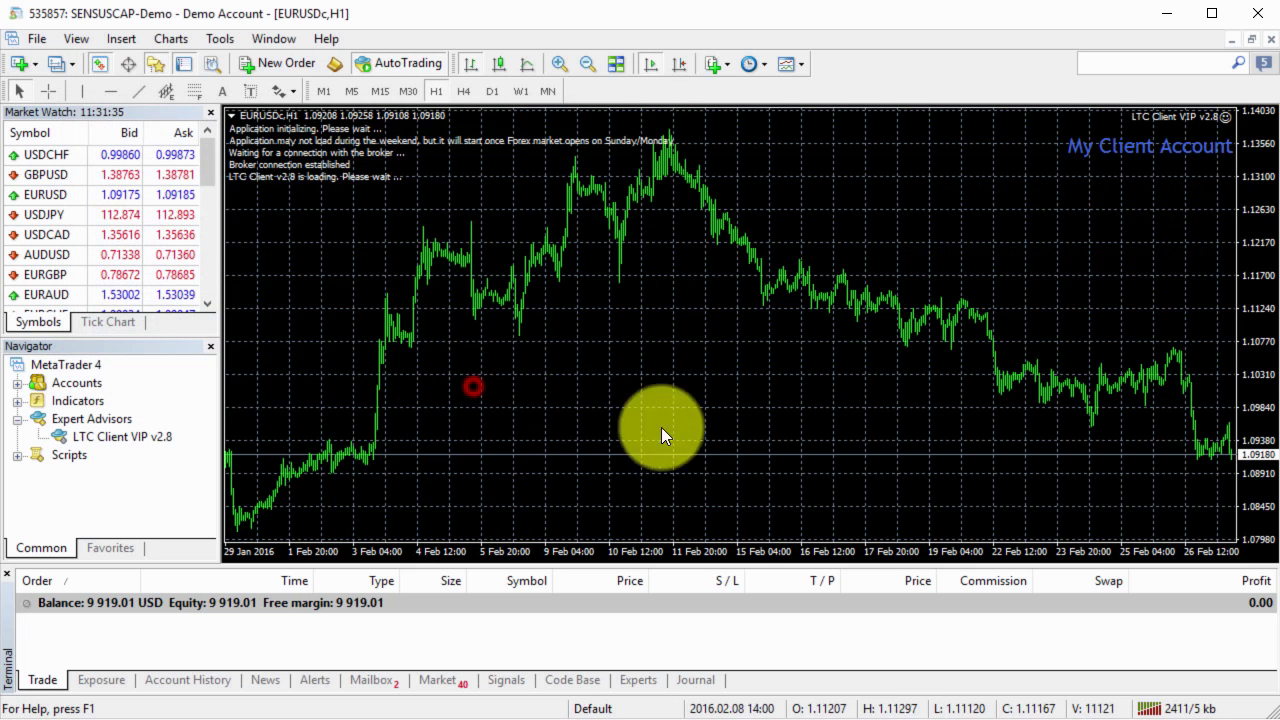
Switch to the master account terminal and buy 1 lot of EURUSD with instant execution.
key("alt+Tab")
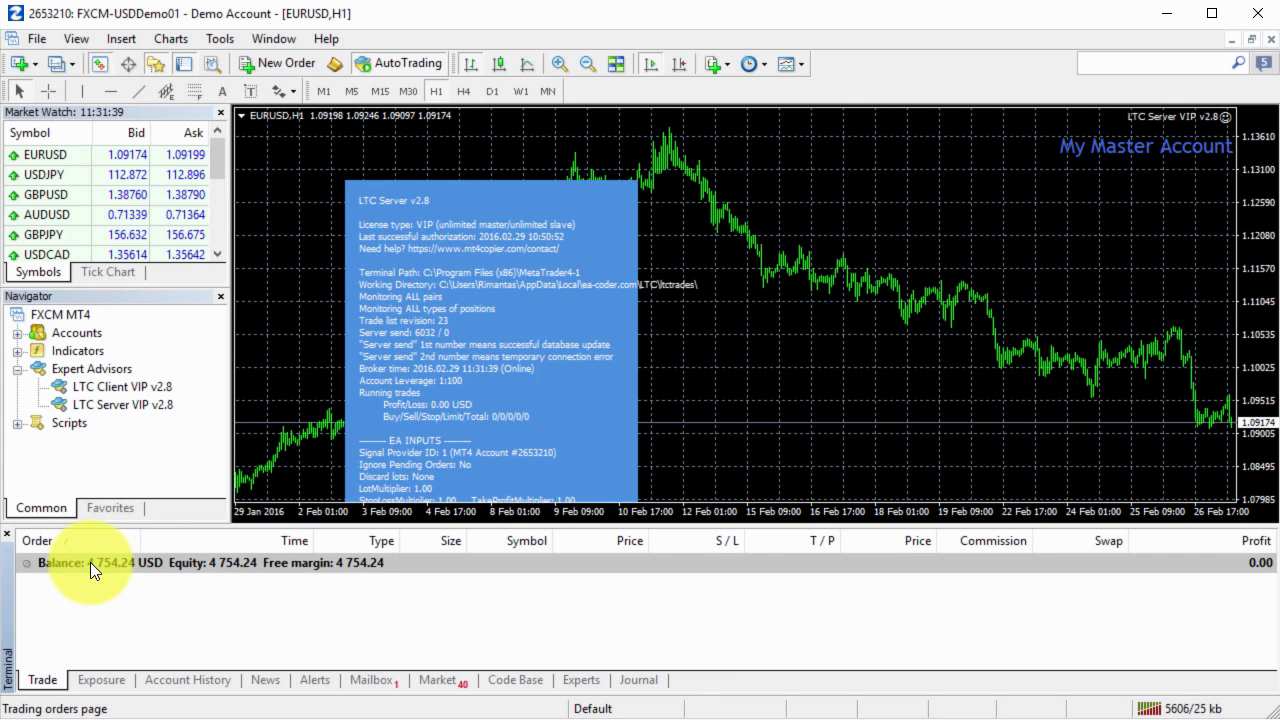
left_click(277, 63)
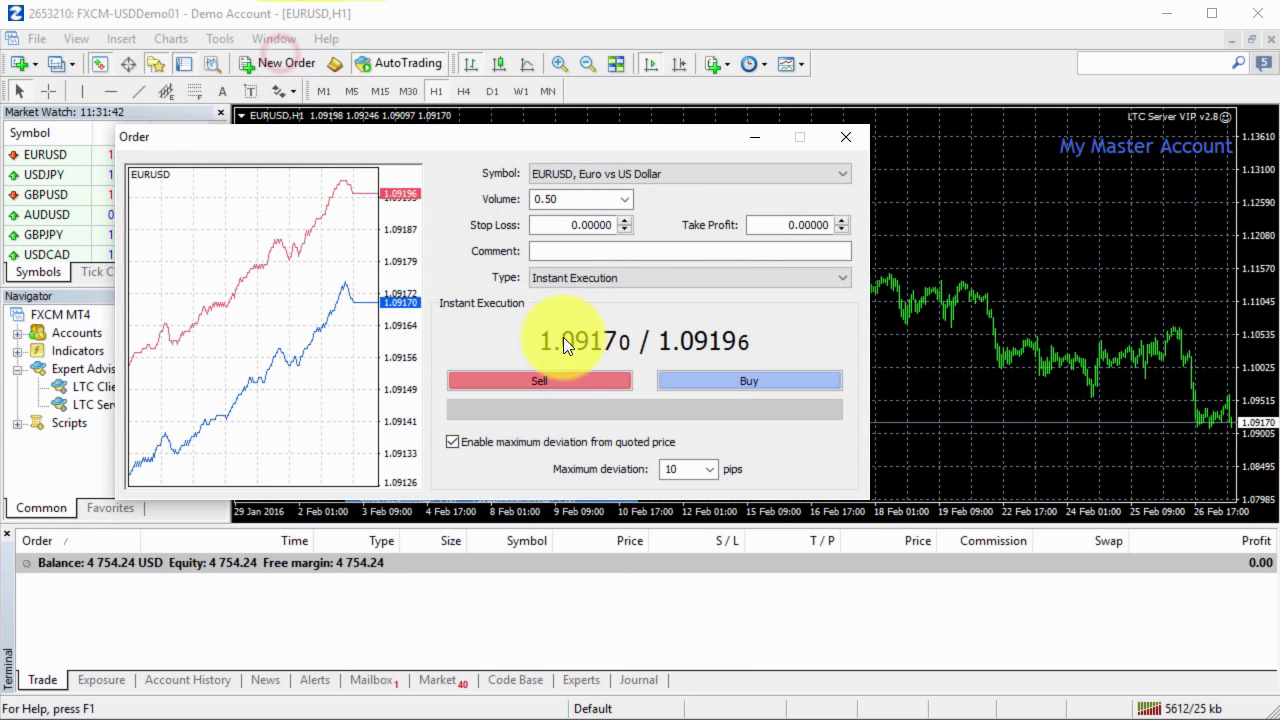
double_click(540, 199)
type("1")
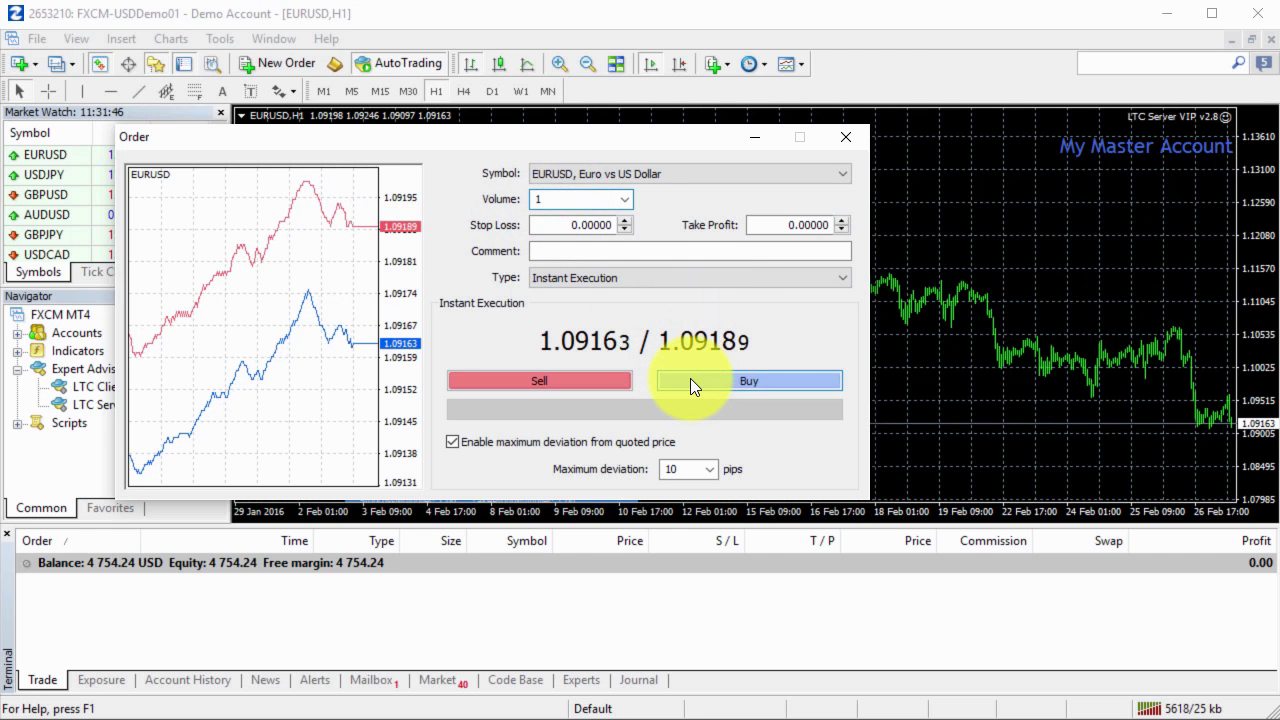
left_click(690, 380)
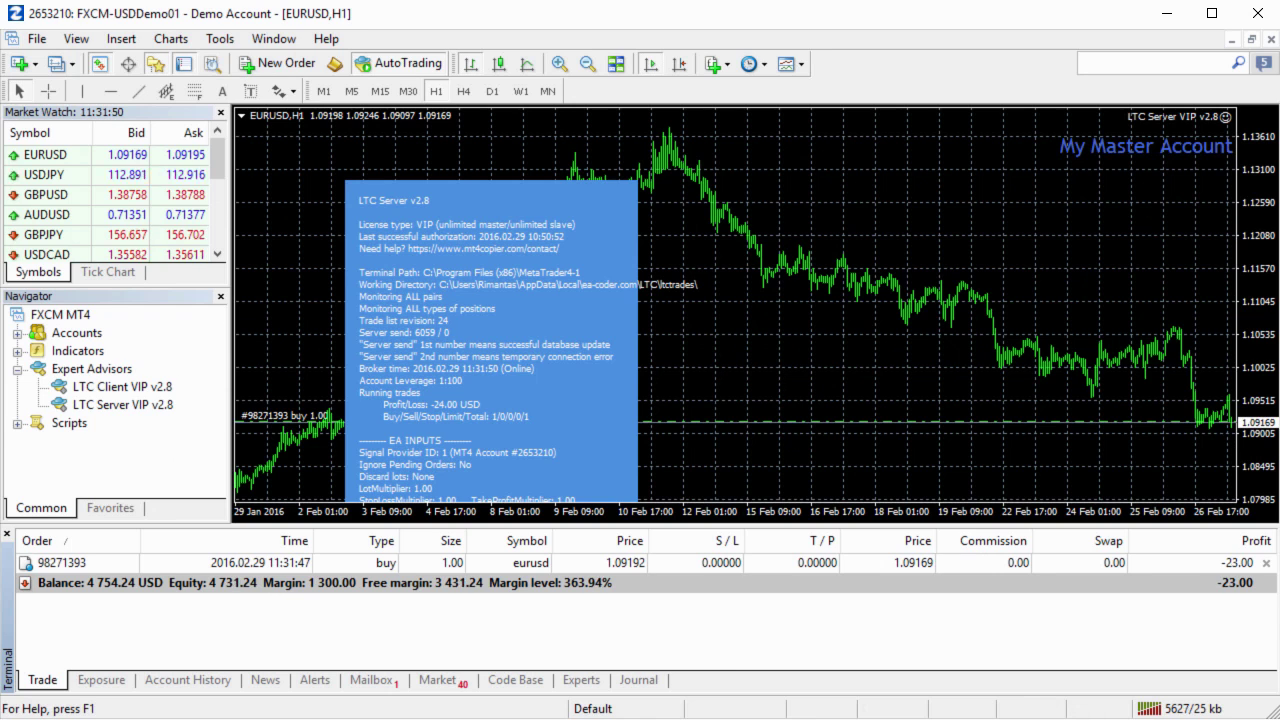
Check the copied EURUSDc trade's size in the client account terminal, and return to the master terminal.
key("alt+Tab")
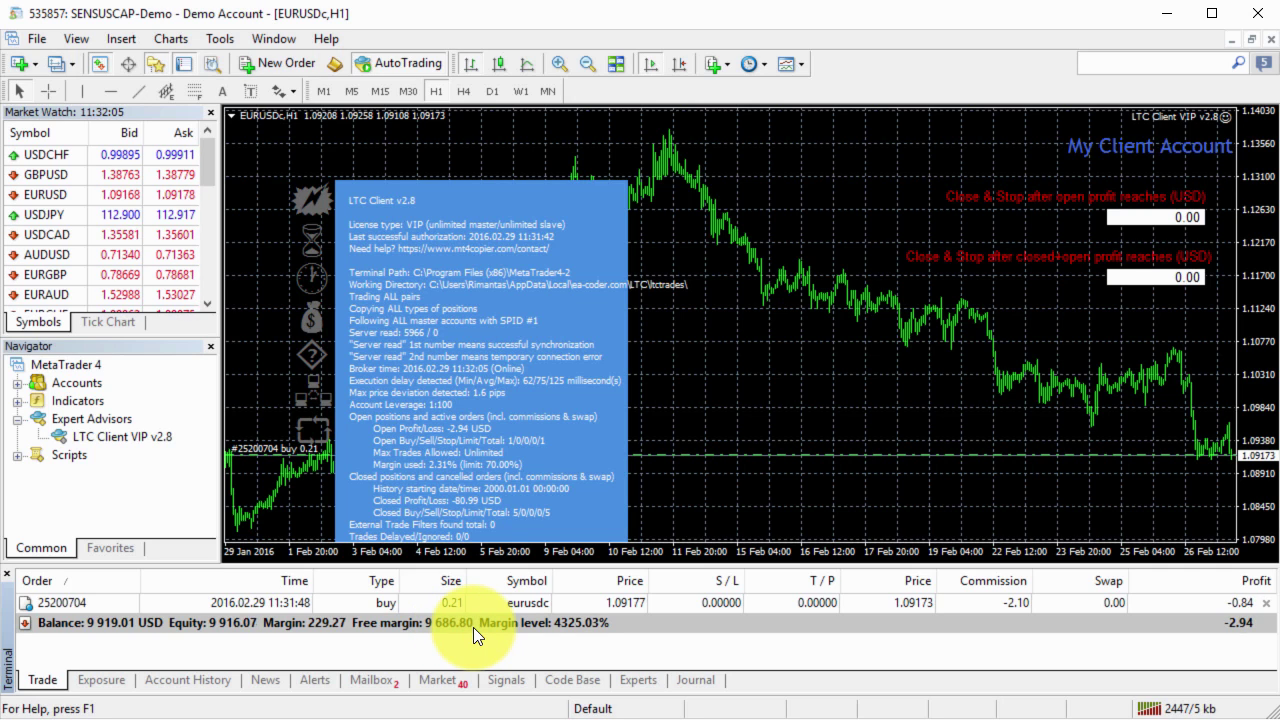
key("alt+Tab")
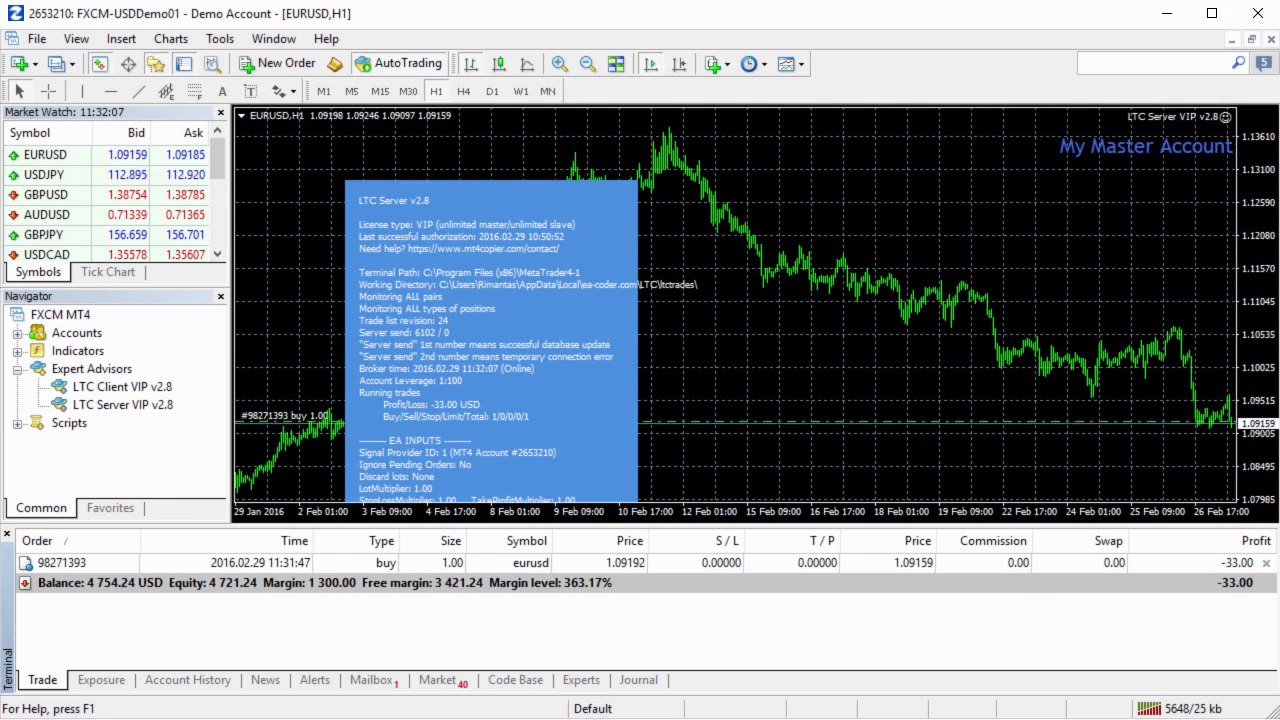
Switch to Calculator and divide the master account balance of 4754.24 by 1000.
key("alt+Tab")
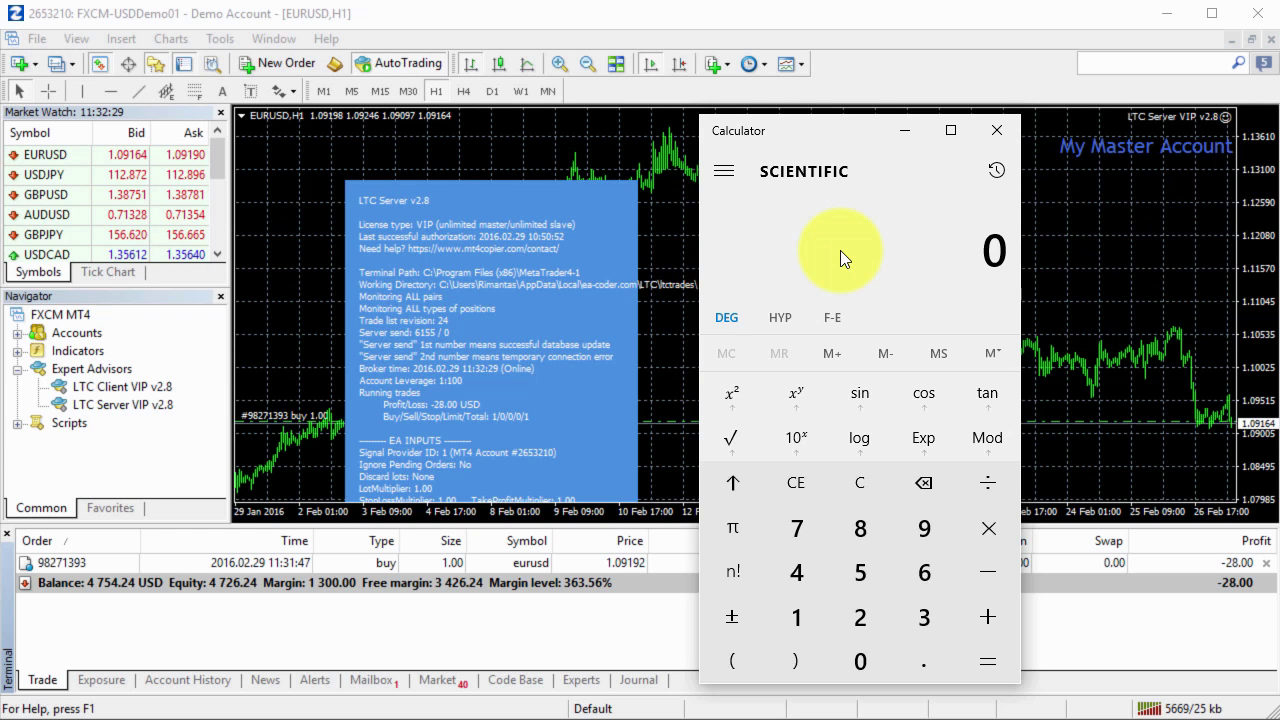
type("4")
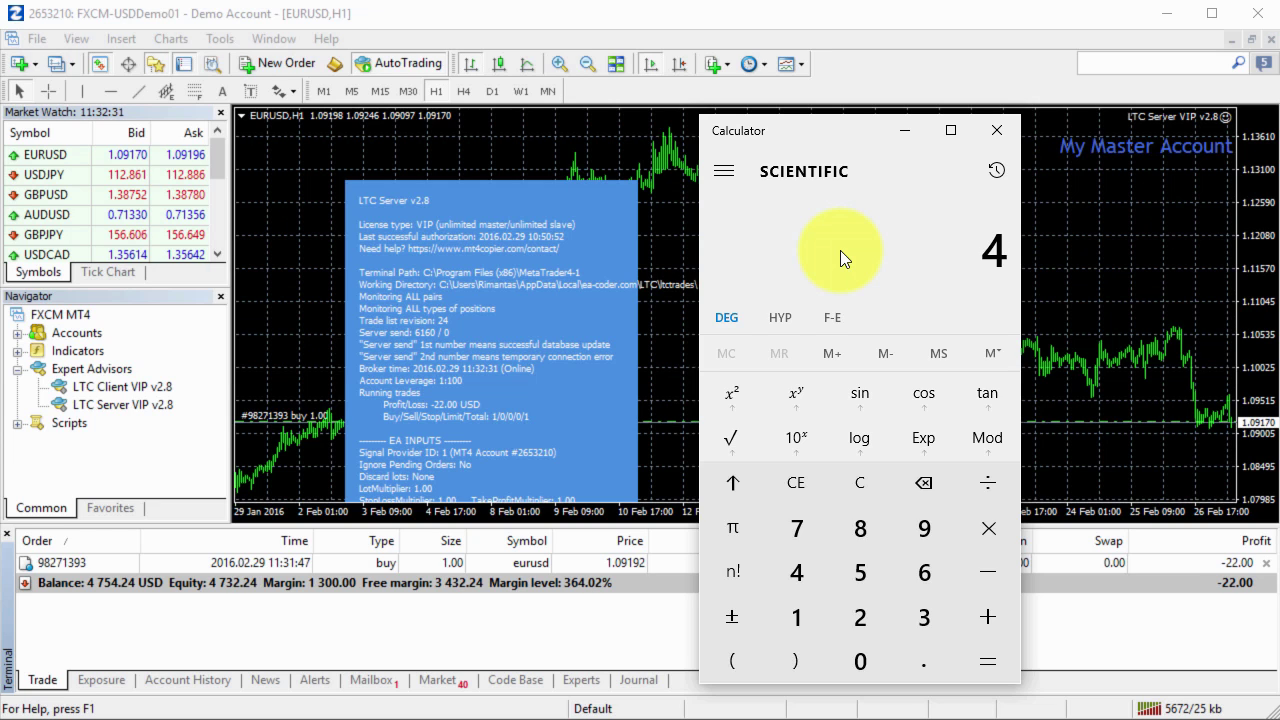
type("7")
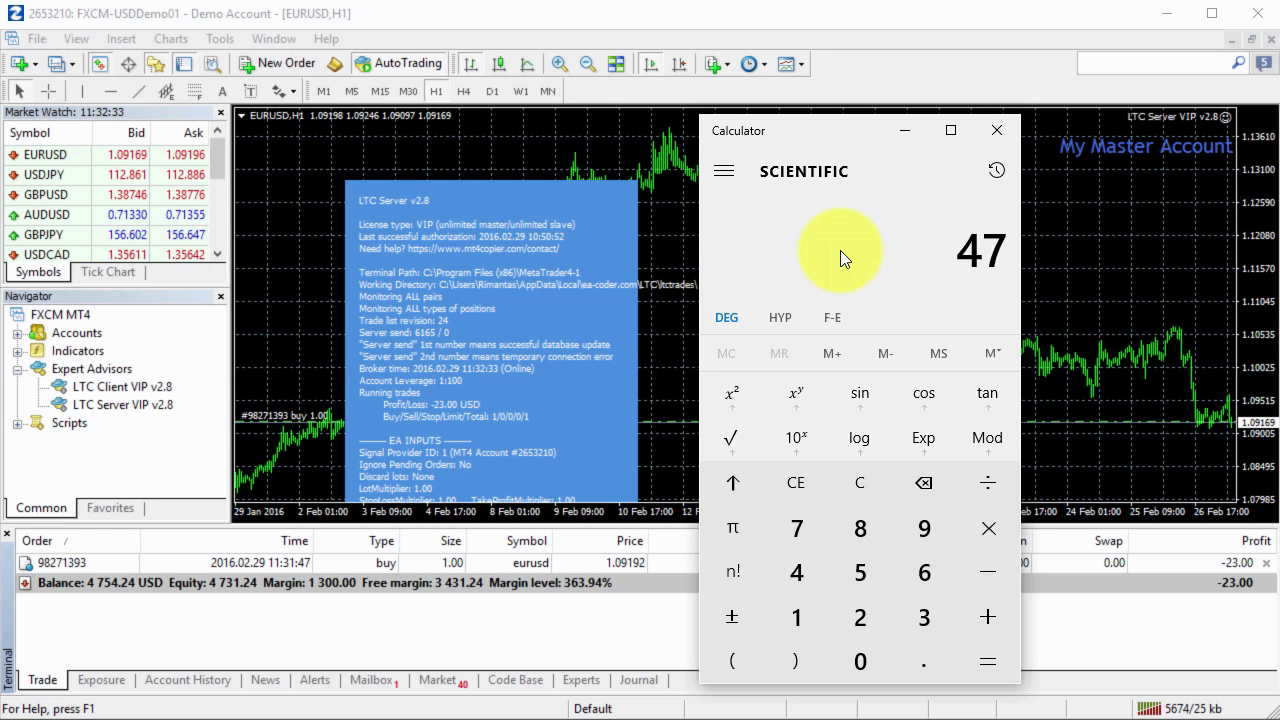
type("54.2")
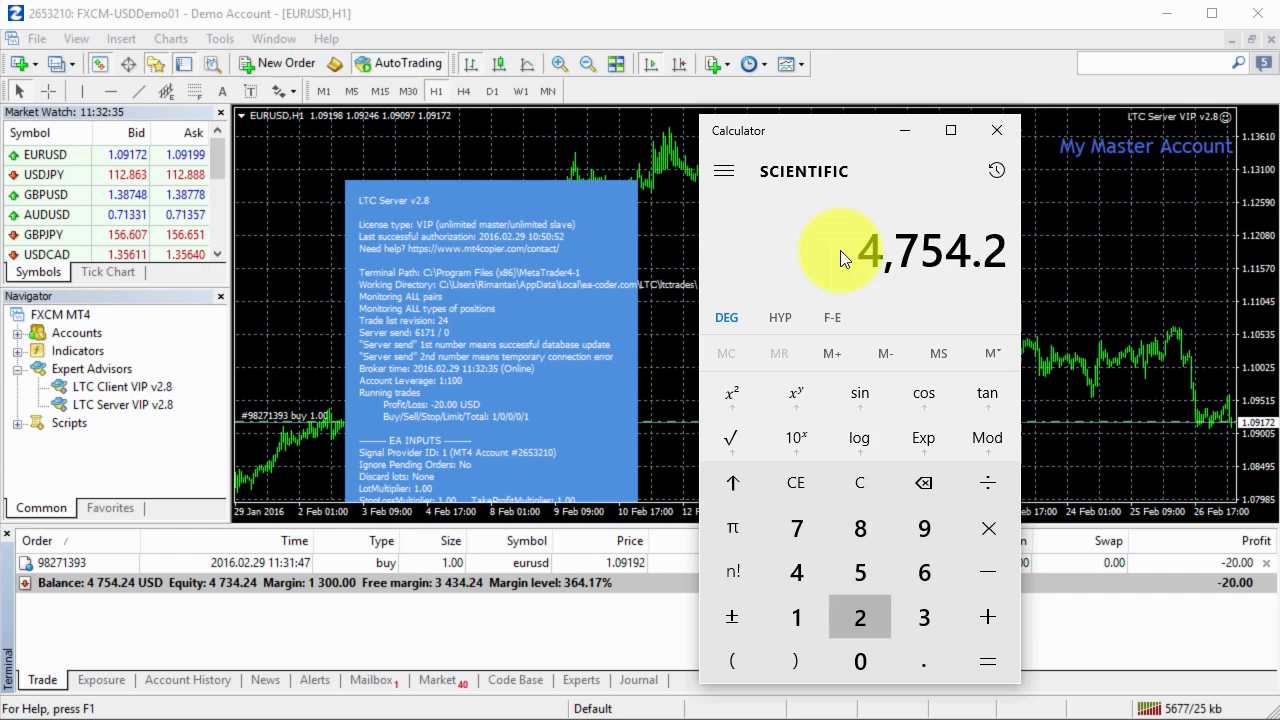
type("4")
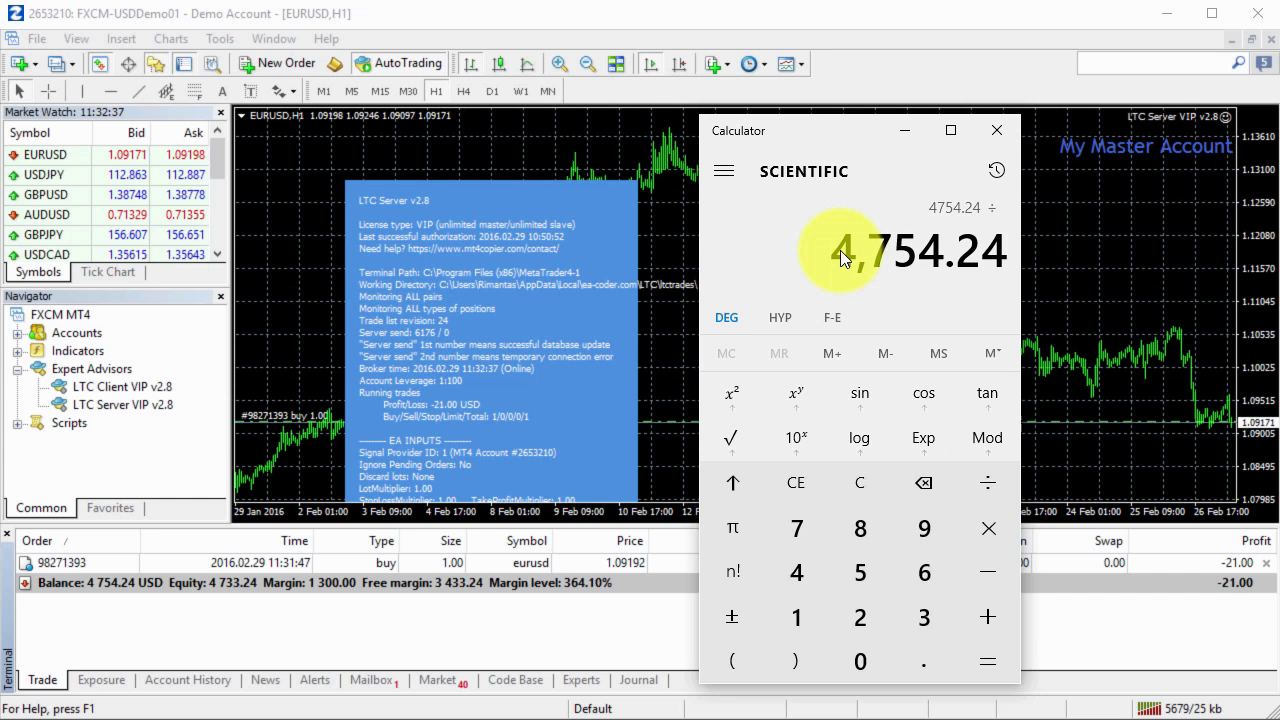
type("/1000")
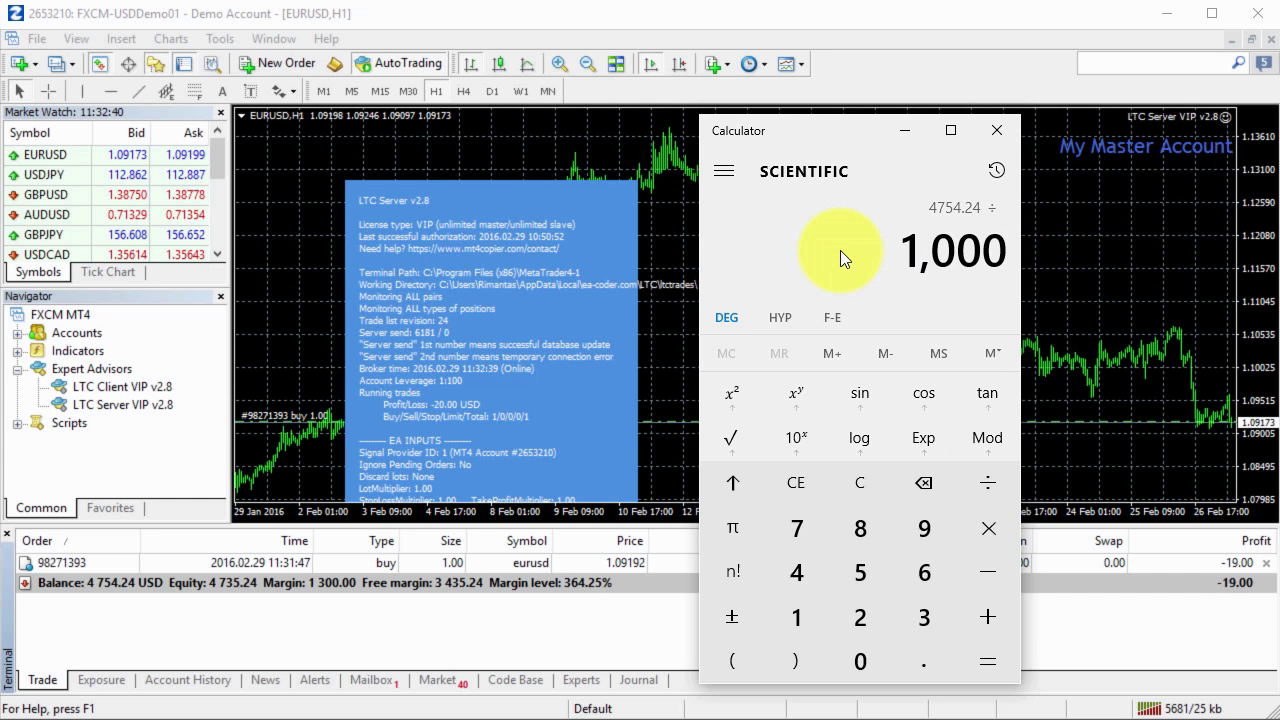
key("Return")
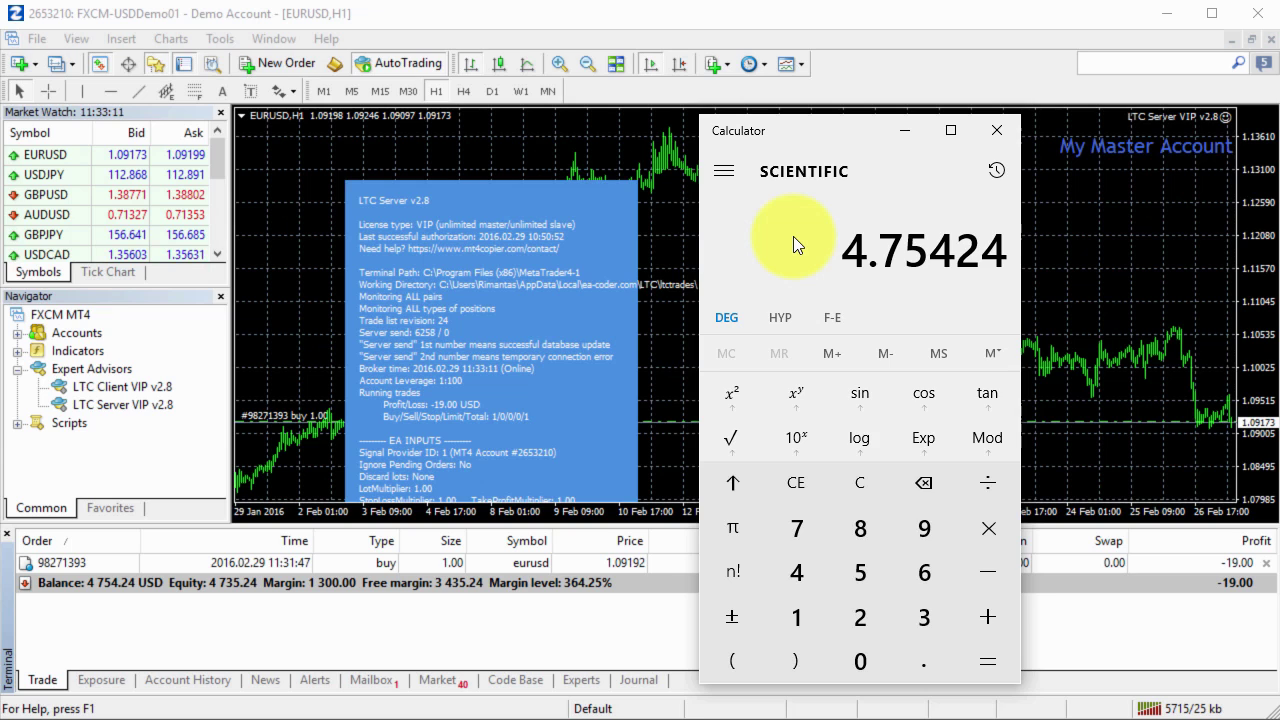
Clear the calculation and divide the 1 lot trade size by the ratio 4.75424.
key("Escape")
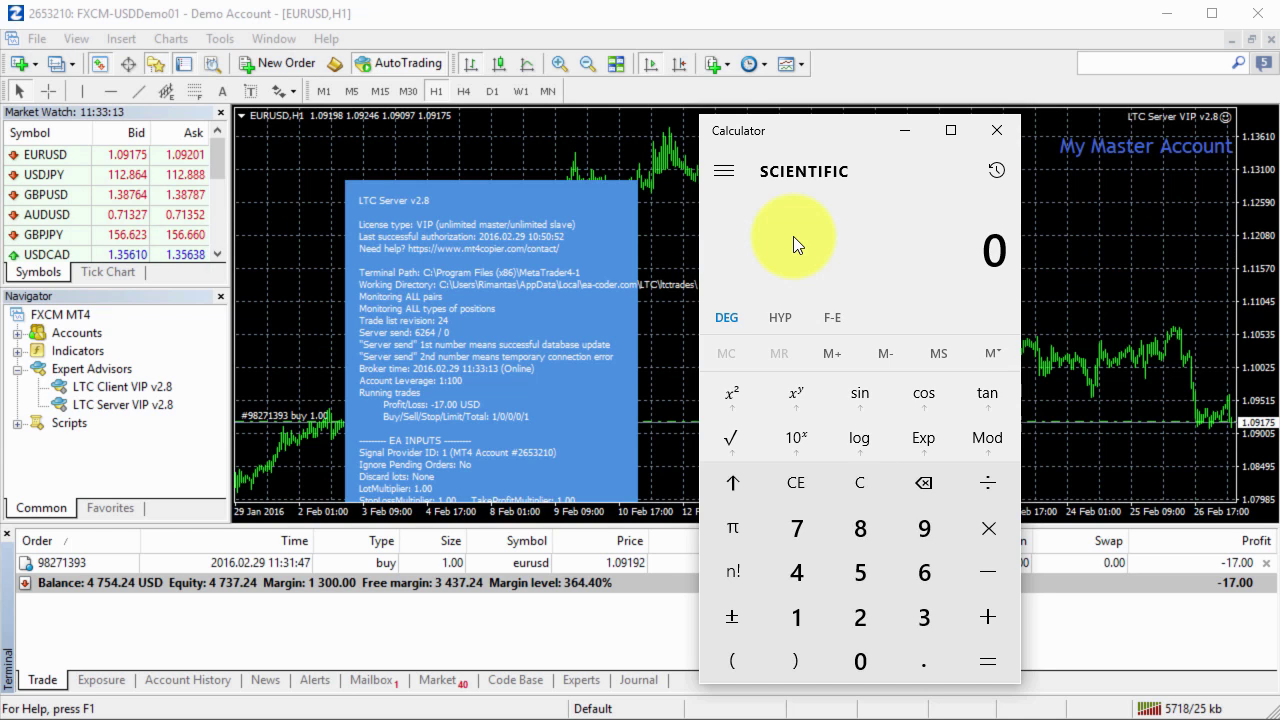
type("1")
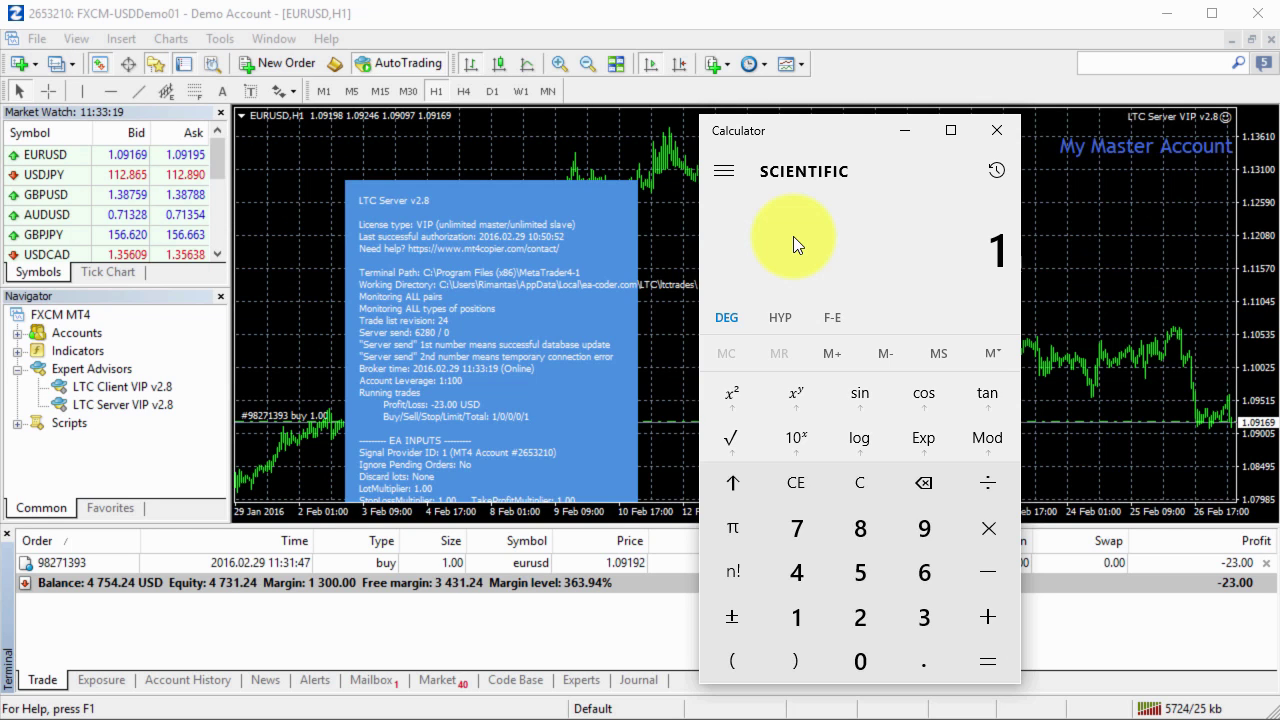
type("4.75424")
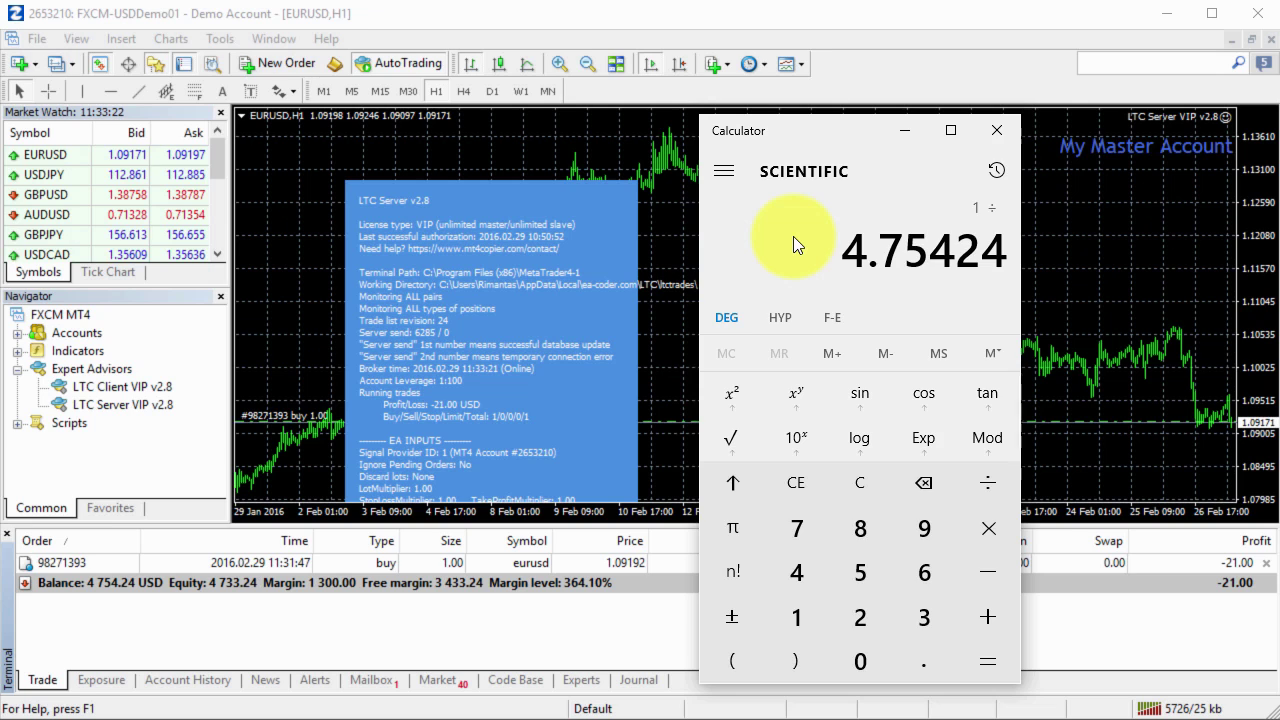
key("Return")
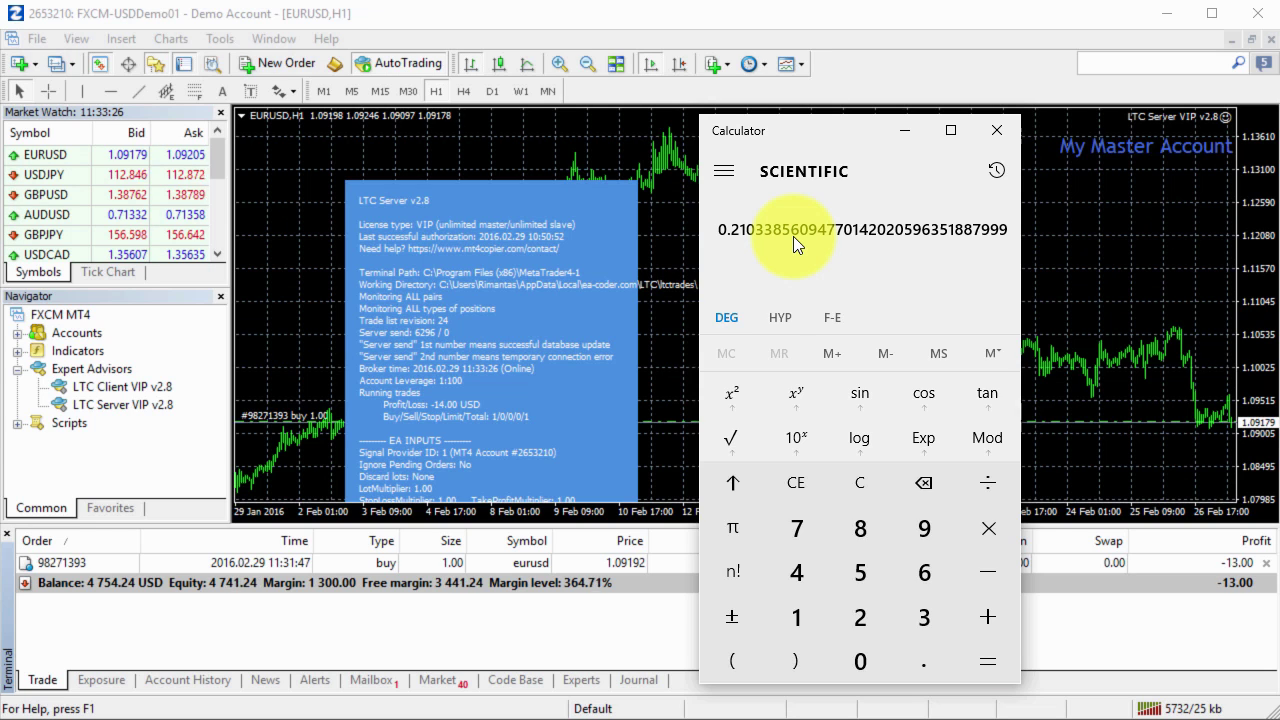
Close Calculator and switch to the client account terminal to compare the copied trade's lot size.
left_click(983, 141)
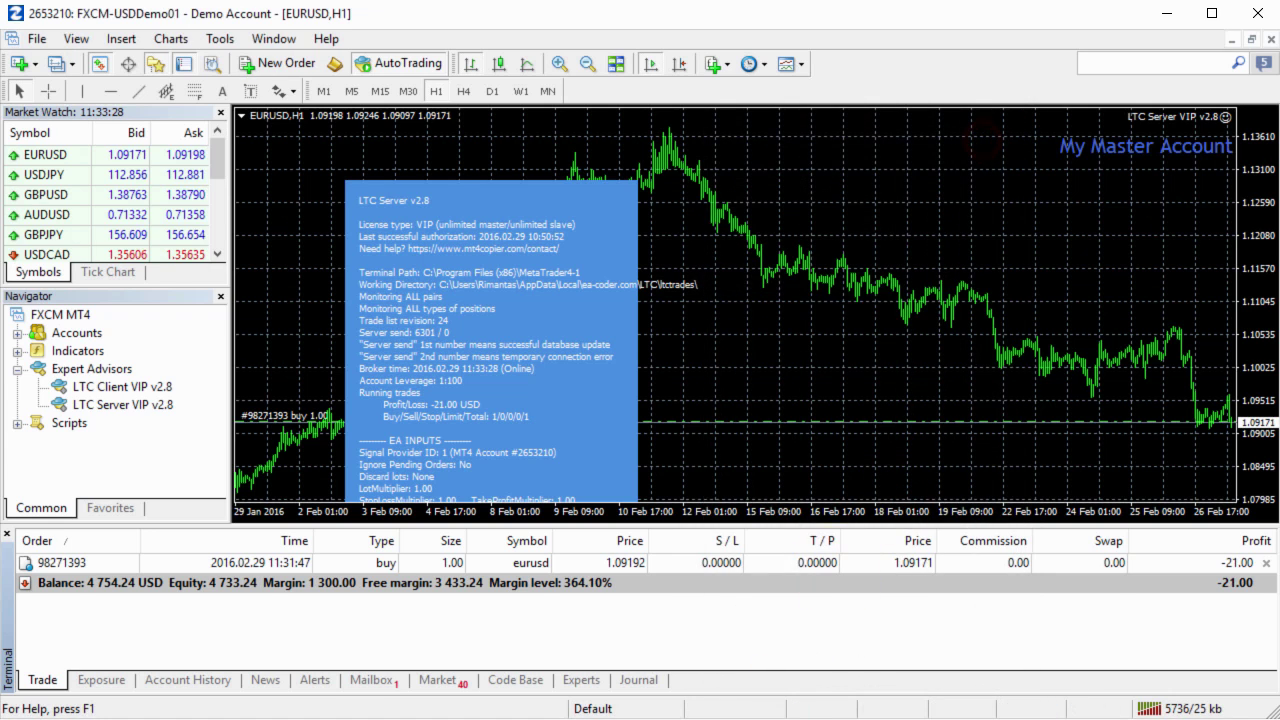
key("alt+Tab")
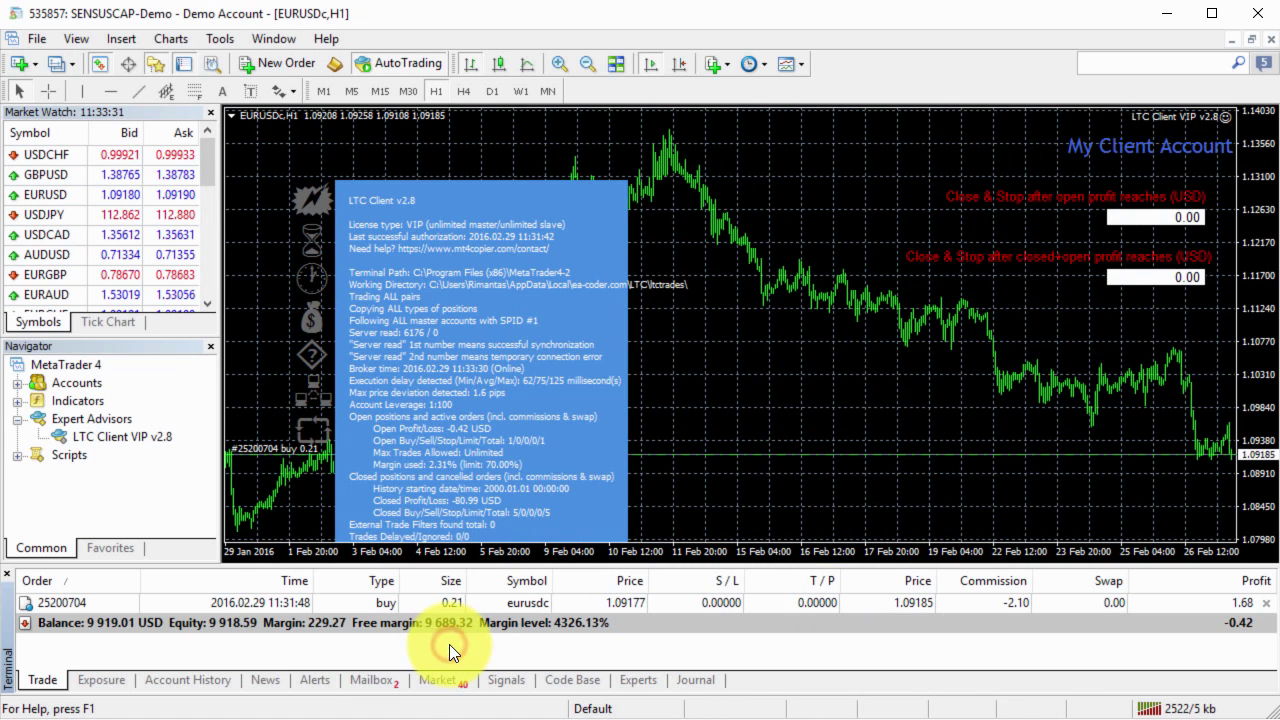